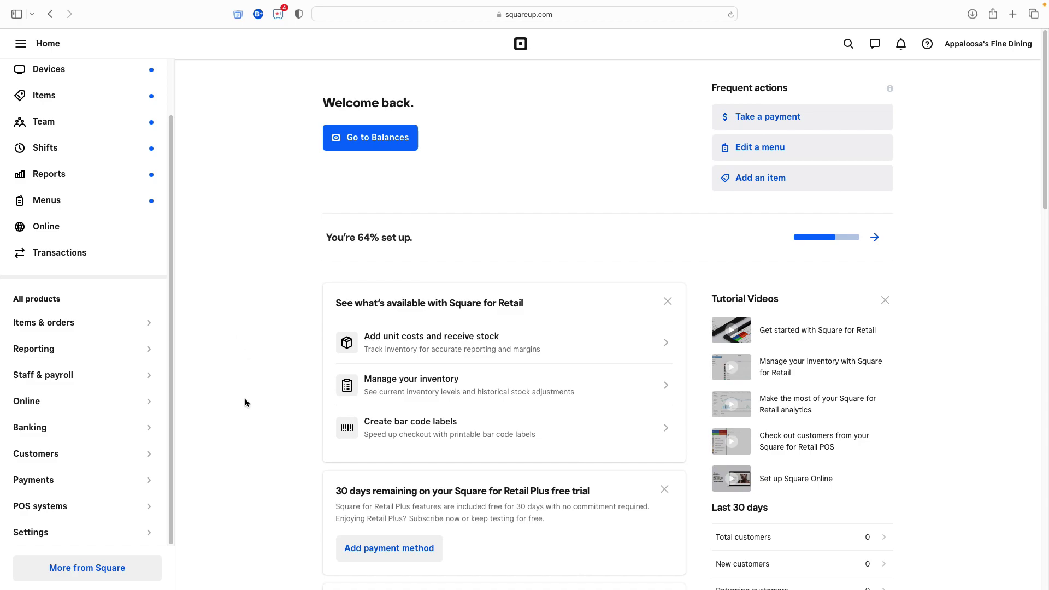
scroll(101, 386, "up", 2)
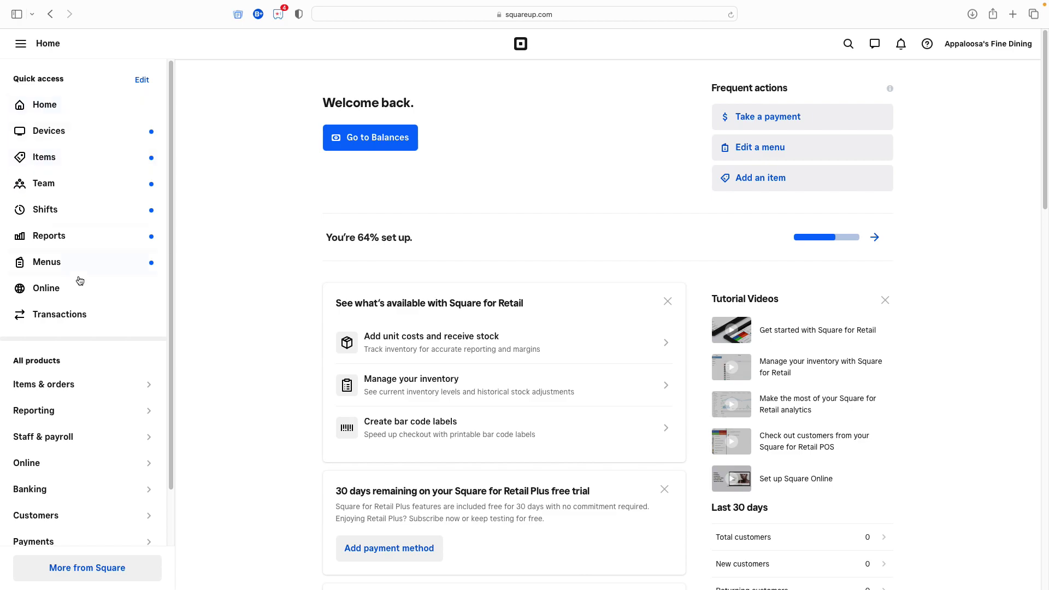
scroll(80, 305, "down", 3)
left_click(67, 484)
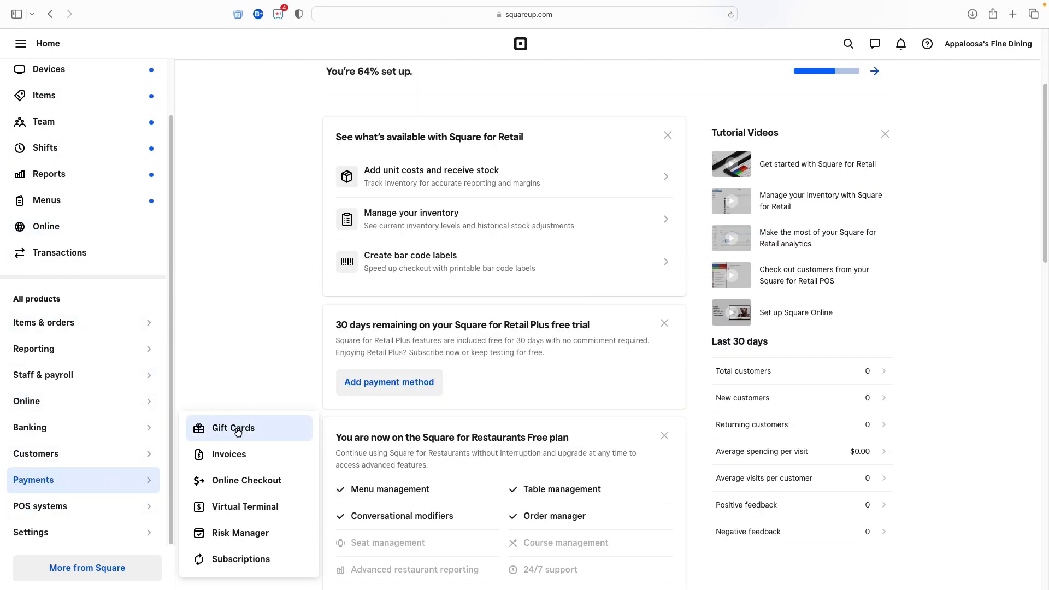
left_click(241, 305)
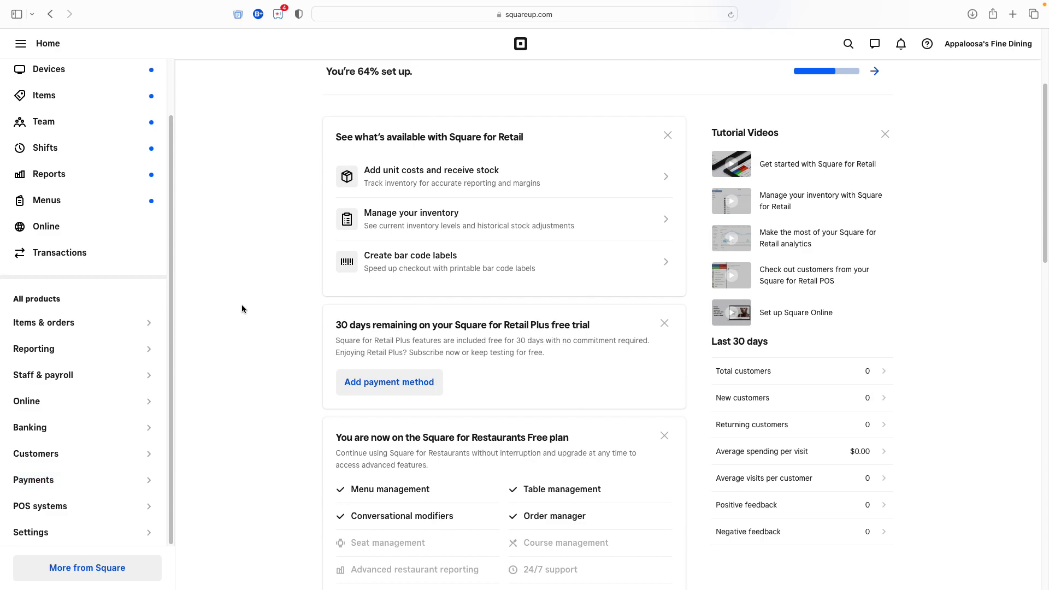
Step: Open the Gift Cards setup from the Payments products in the full software overview
left_click(91, 569)
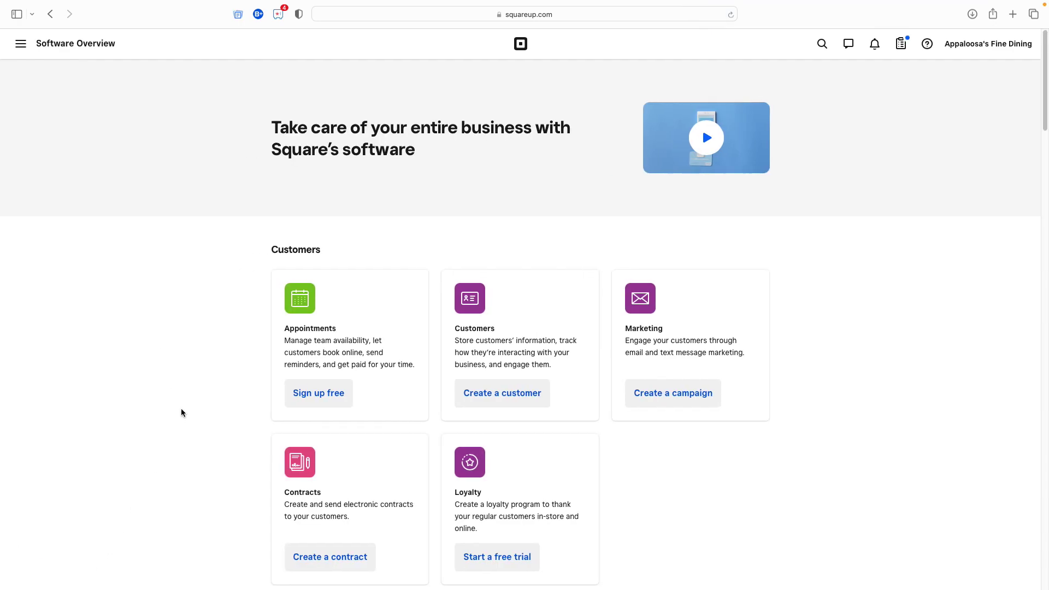
scroll(215, 344, "down", 8)
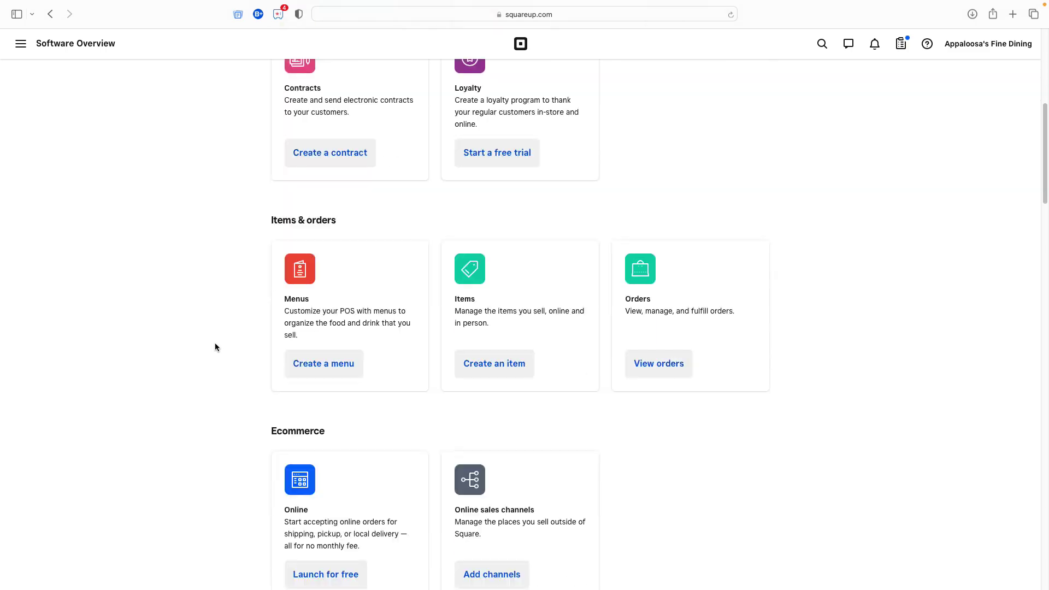
scroll(215, 342, "down", 8)
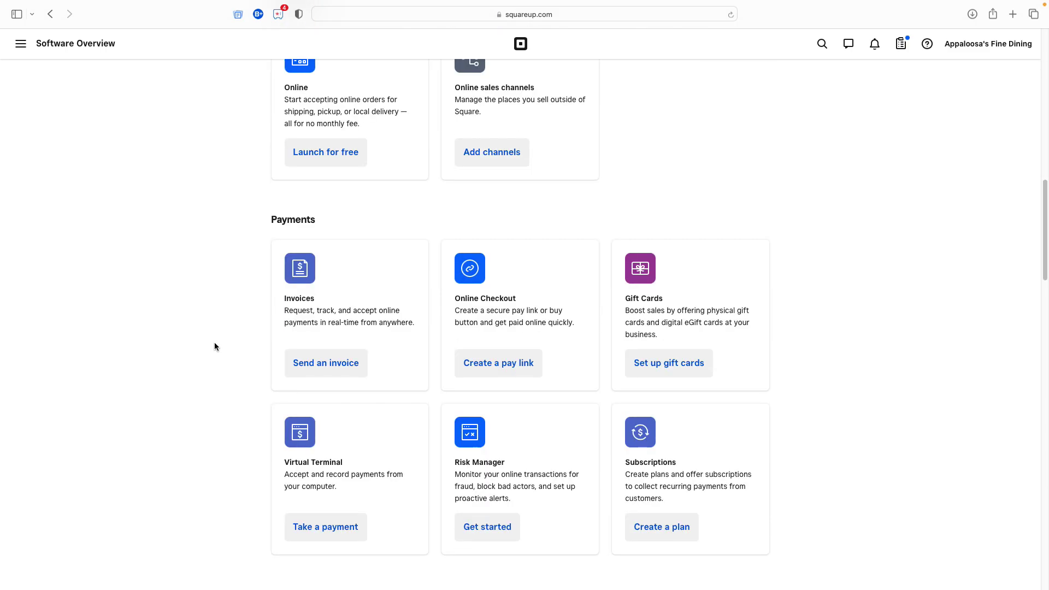
scroll(216, 344, "down", 1)
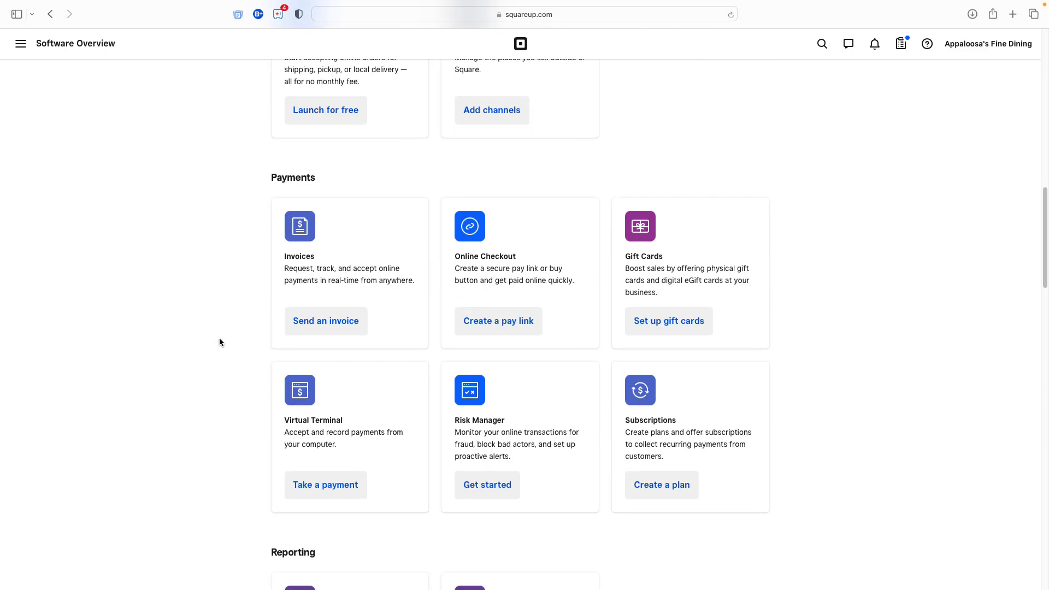
left_click(668, 322)
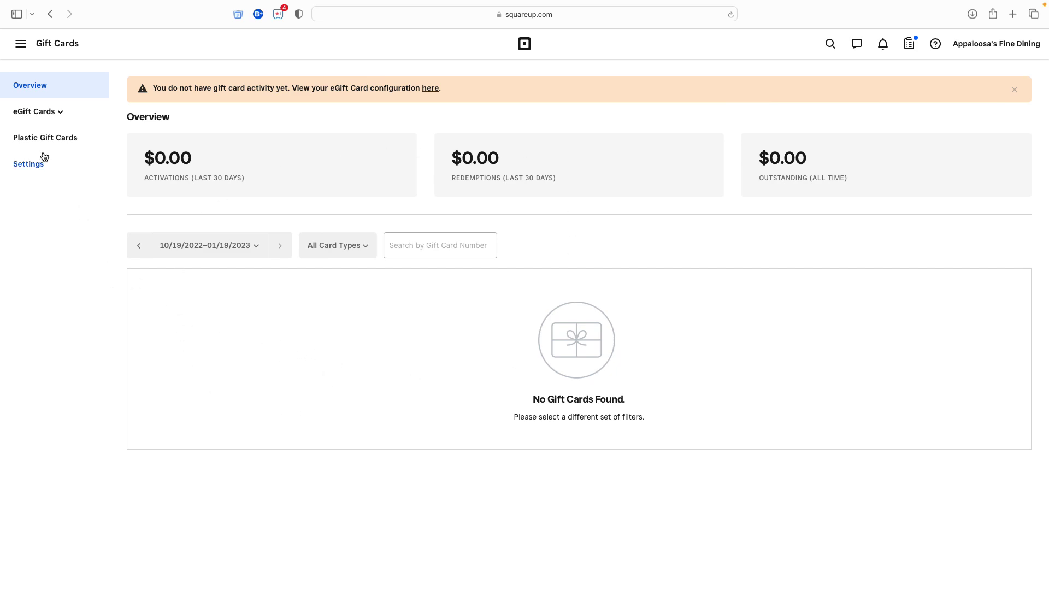
Step: Start the setup of free eGift Cards from the eGift Cards configuration page
left_click(39, 113)
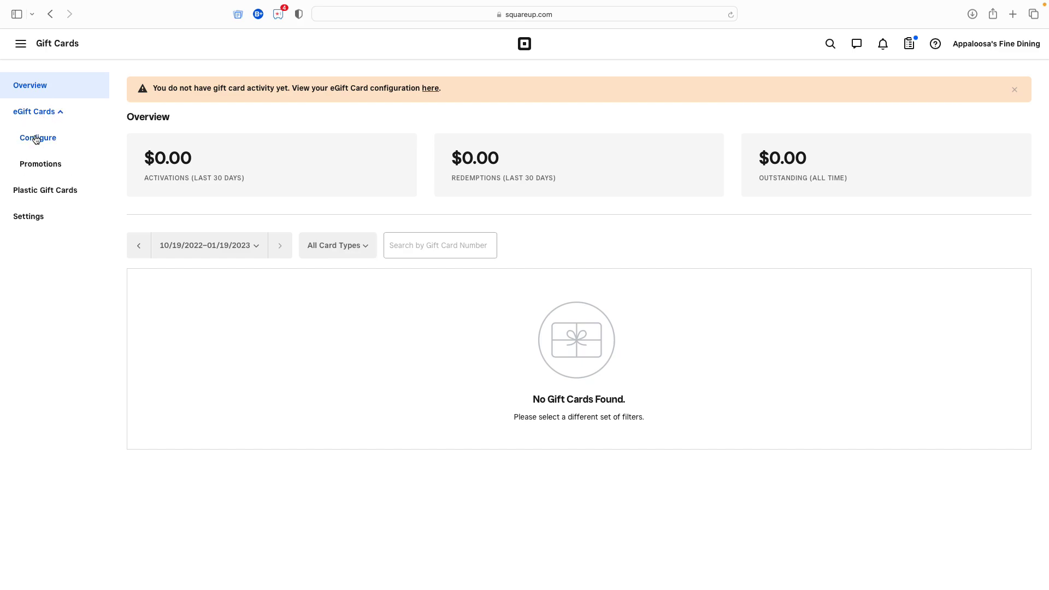
left_click(36, 139)
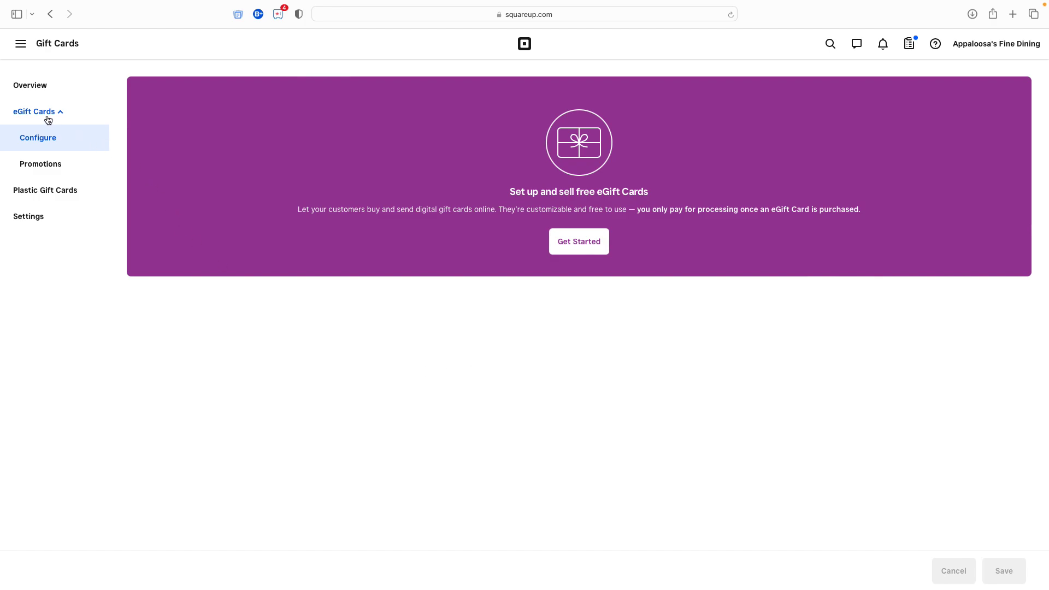
left_click(598, 247)
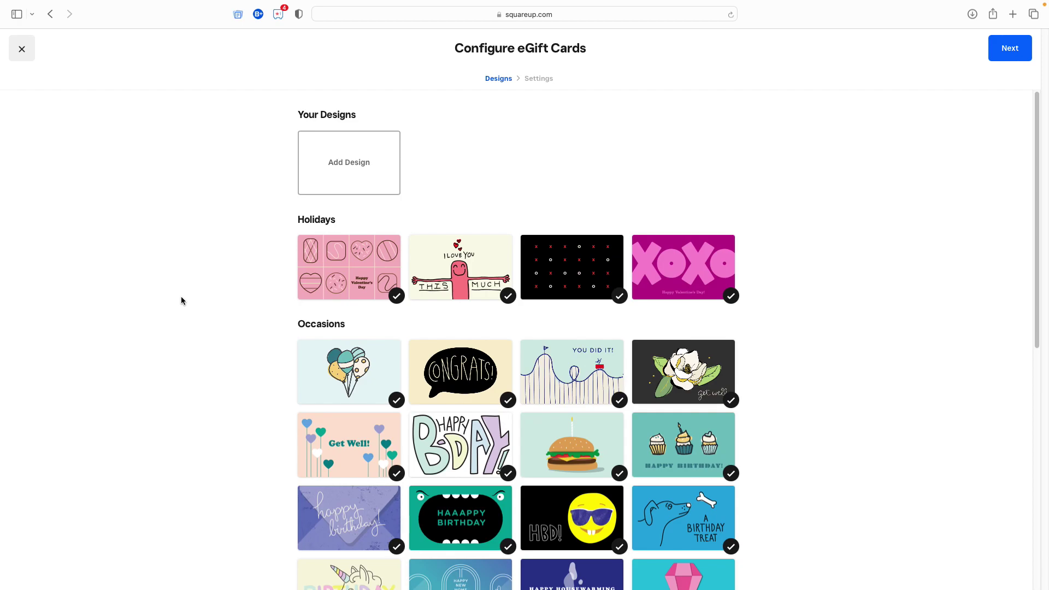
Step: Review the preselected eGift Card designs and proceed to the eGift Card settings
scroll(646, 283, "down", 5)
scroll(645, 283, "down", 4)
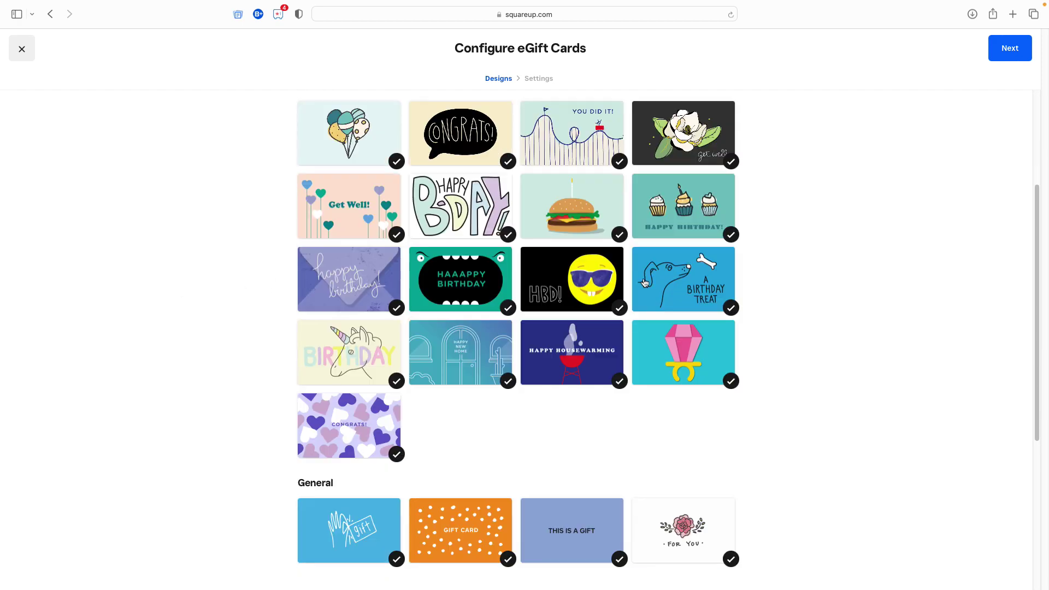
scroll(636, 282, "up", 7)
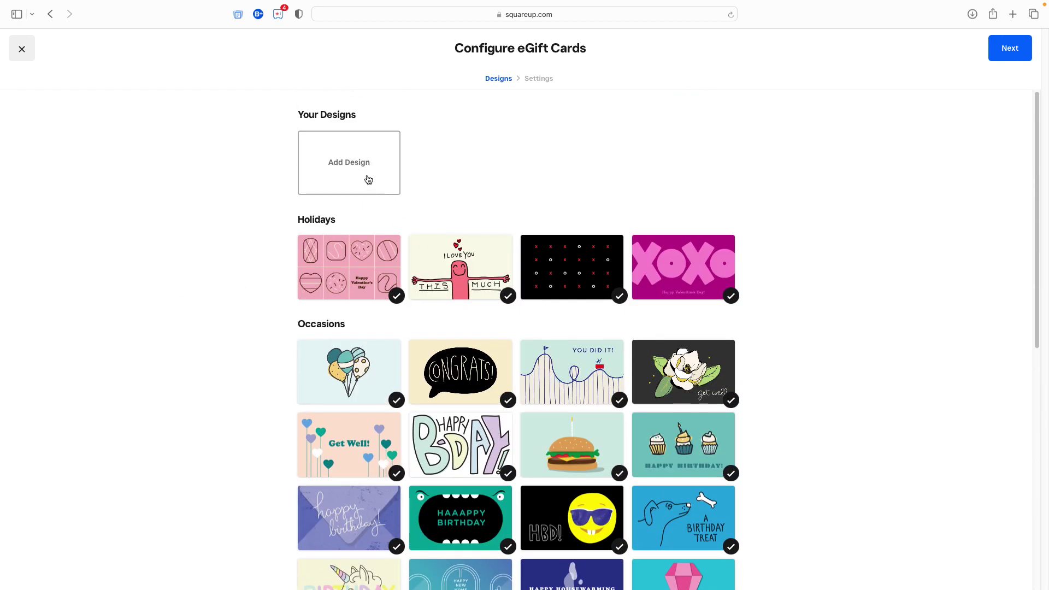
scroll(525, 171, "down", 3)
scroll(711, 137, "up", 3)
left_click(997, 57)
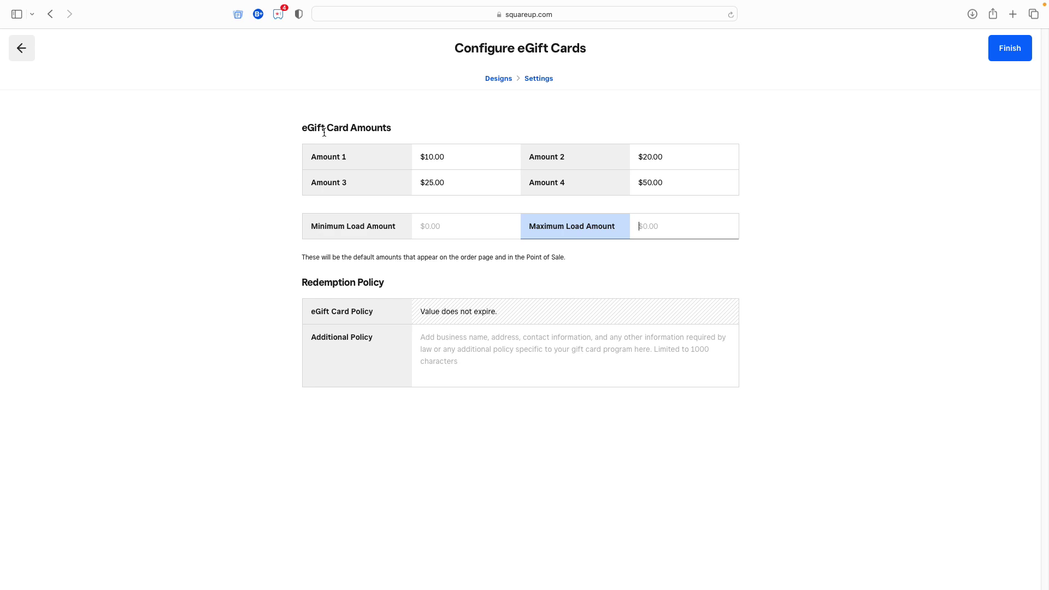
Step: Set the eGift Card minimum load amount to $10.00 and the maximum load amount to $1,000.00
left_click(470, 154)
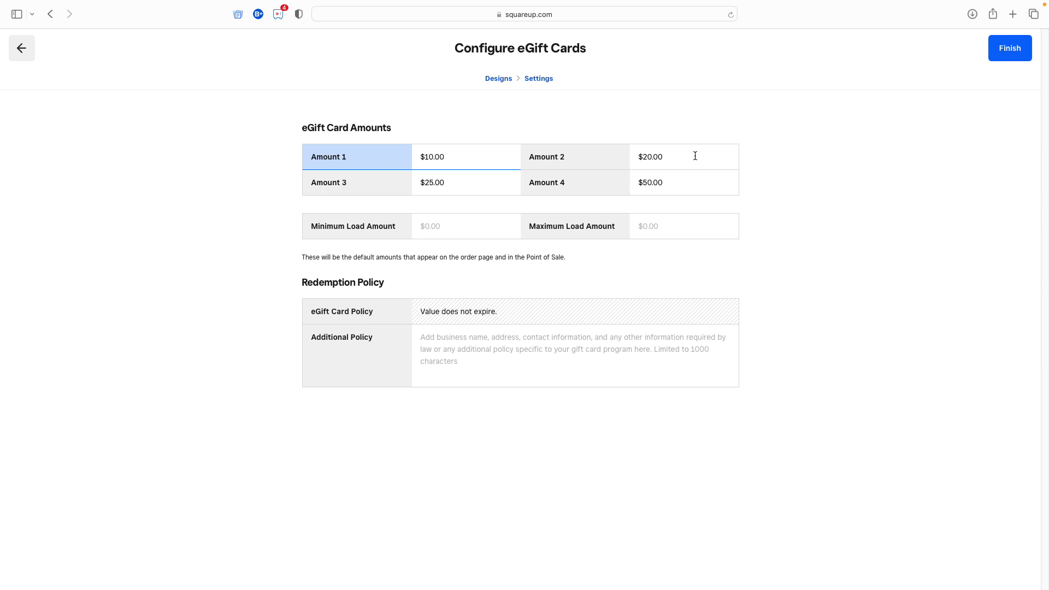
left_click(327, 438)
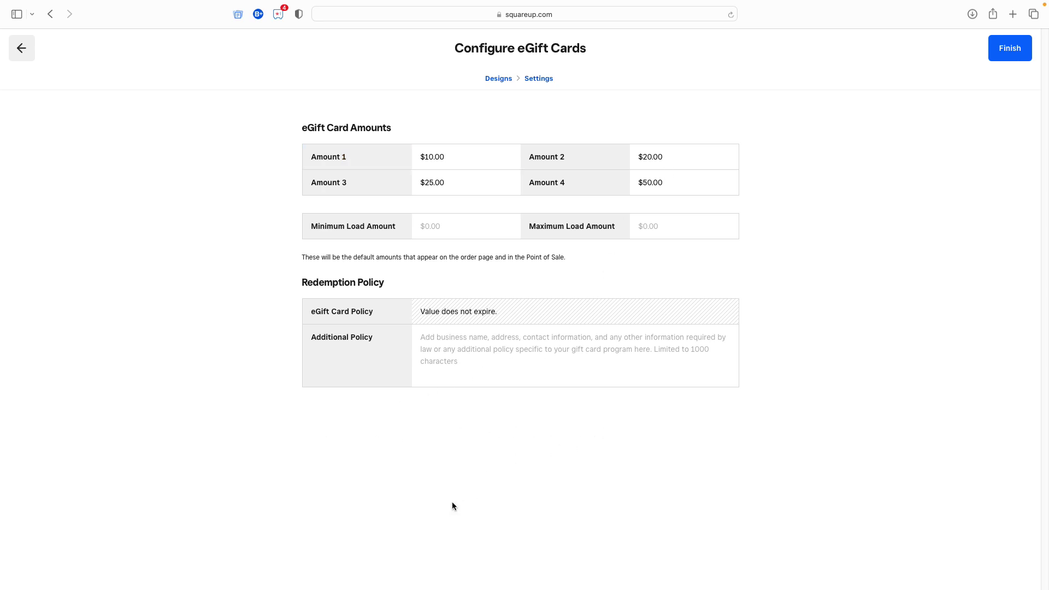
left_click(446, 227)
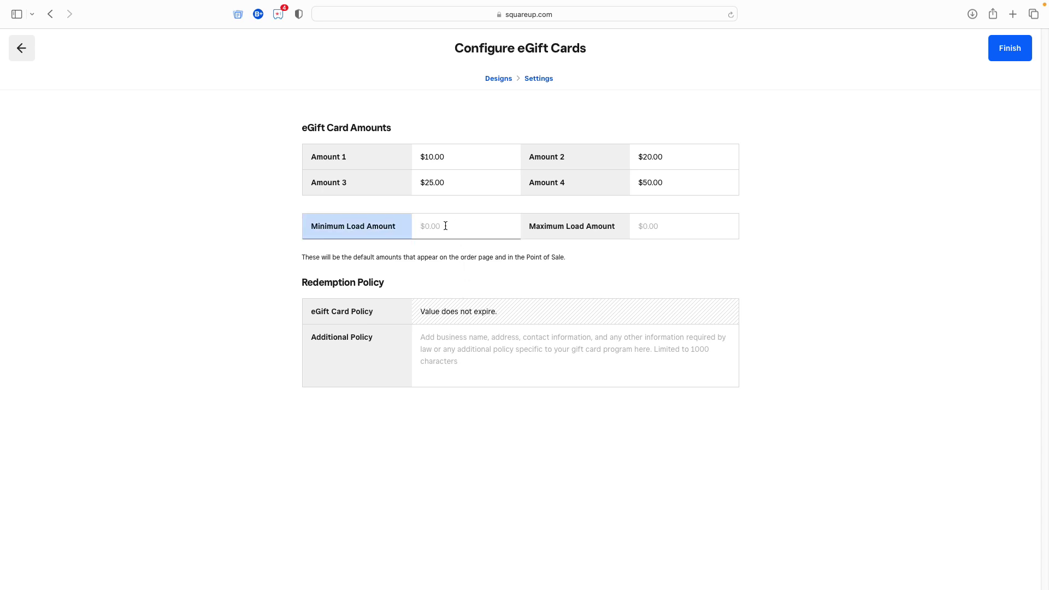
type("10")
left_click(648, 225)
type("1000")
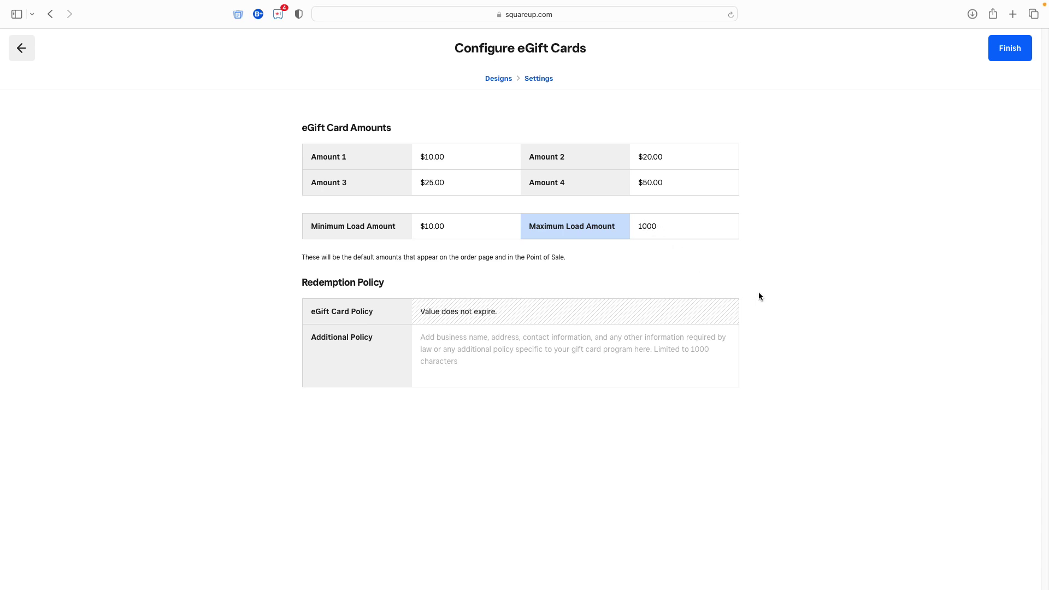
left_click(866, 298)
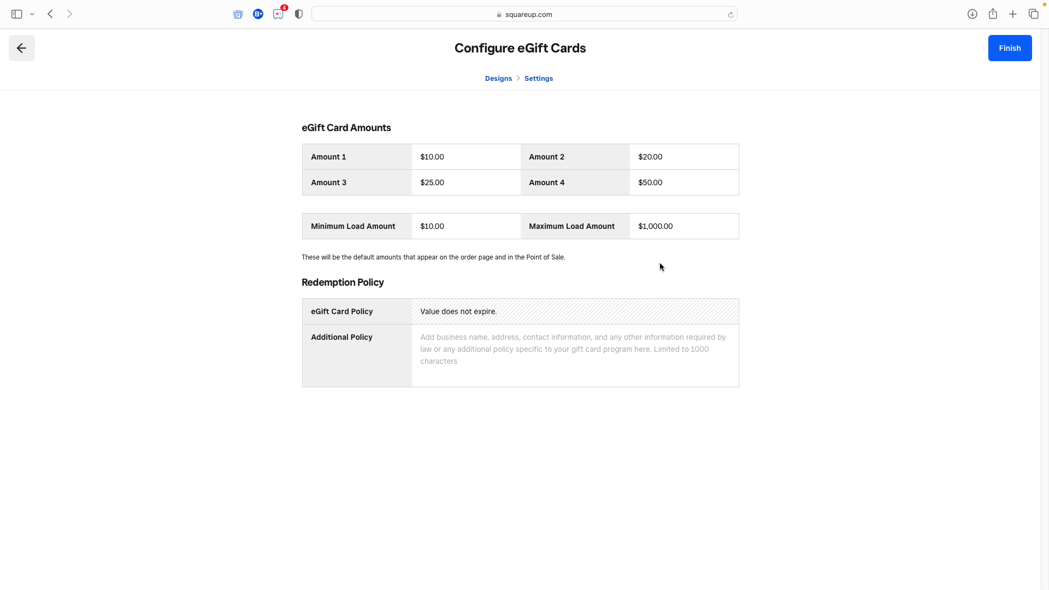
left_click(680, 229)
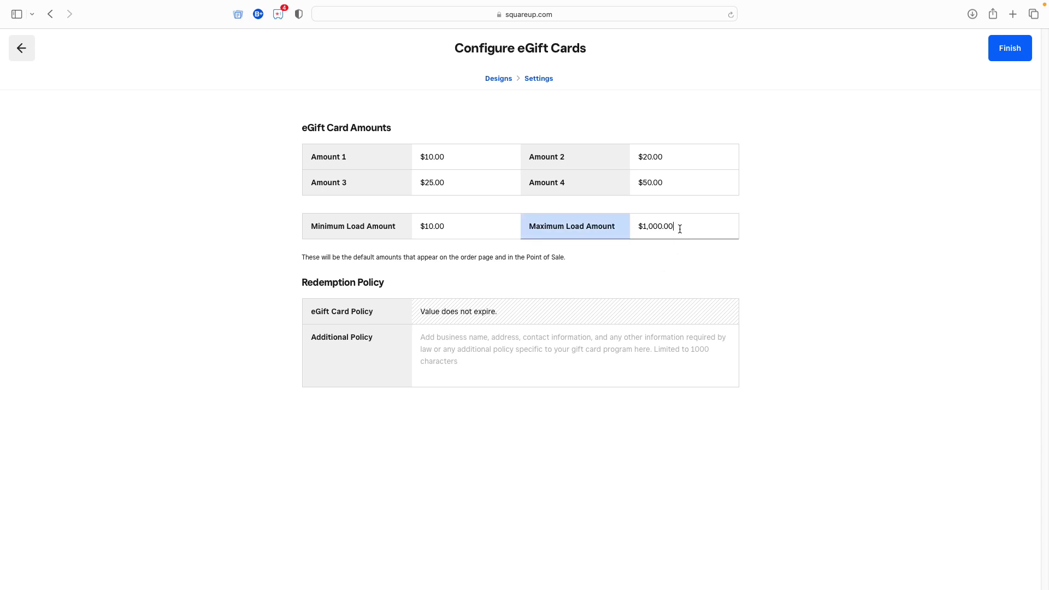
Step: Finish the eGift Card configuration without entering an additional redemption policy
left_click(536, 367)
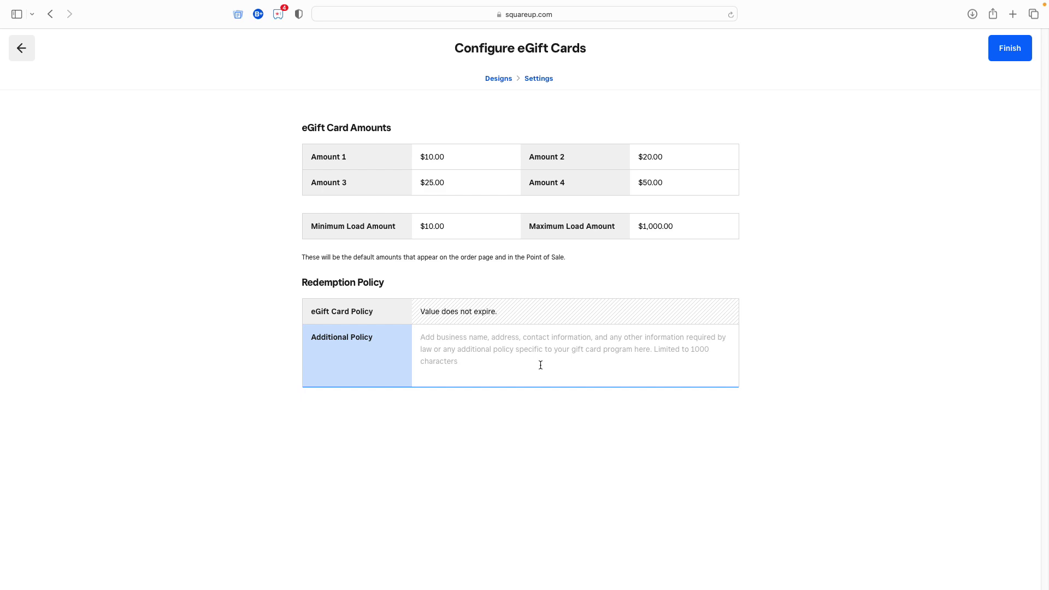
left_click(767, 335)
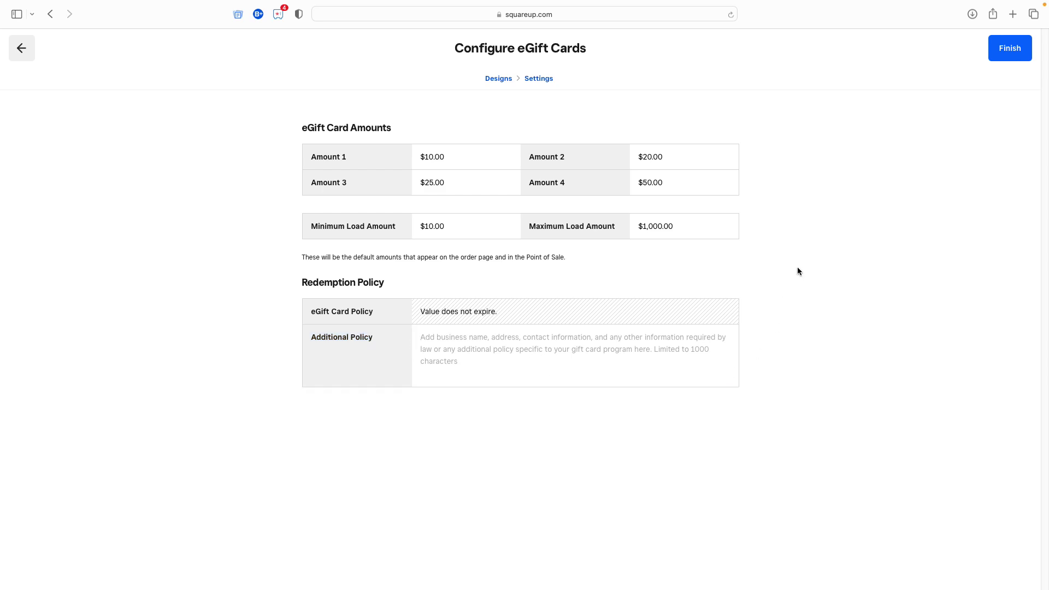
left_click(1006, 52)
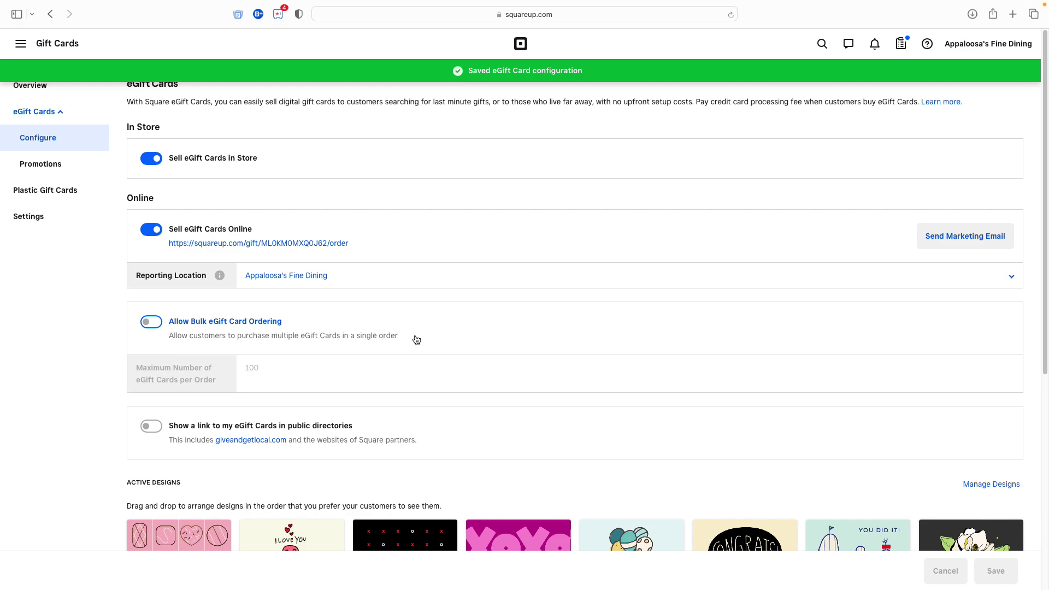
Step: Allow customers to order eGift Cards in bulk
left_click(194, 323)
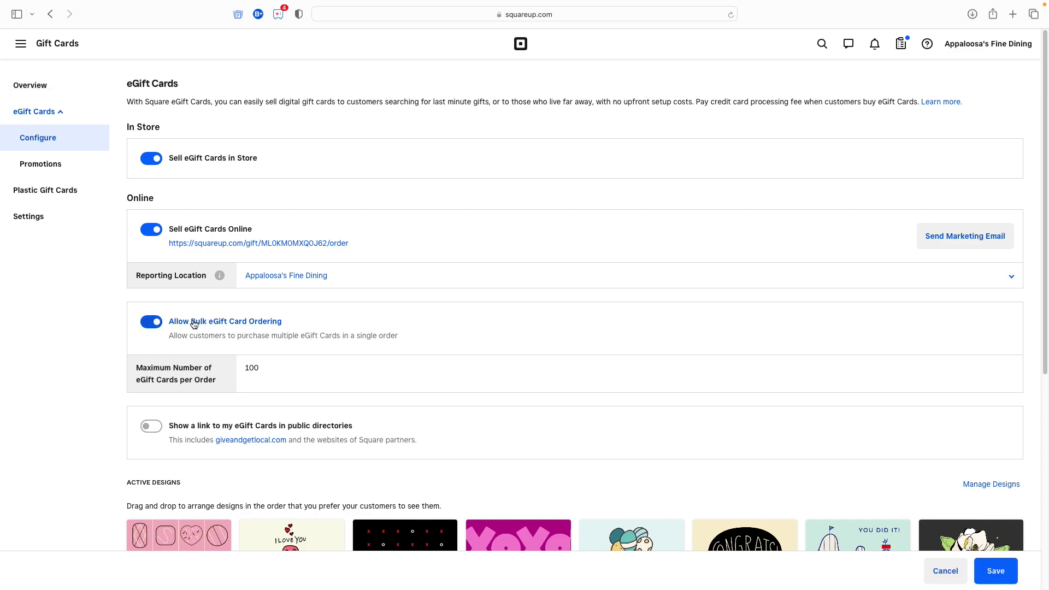
left_click(310, 372)
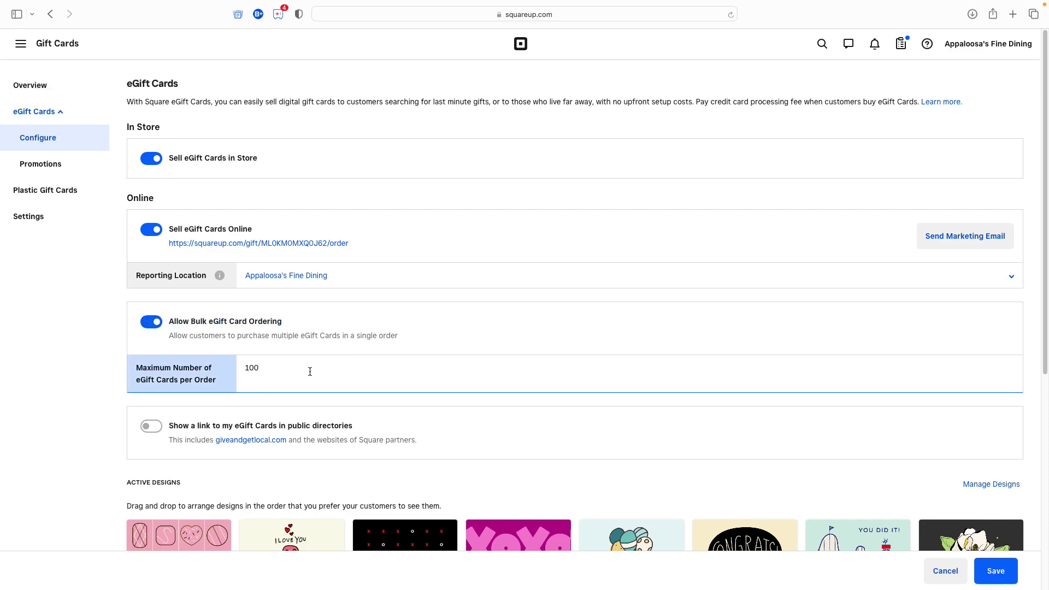
left_click(84, 361)
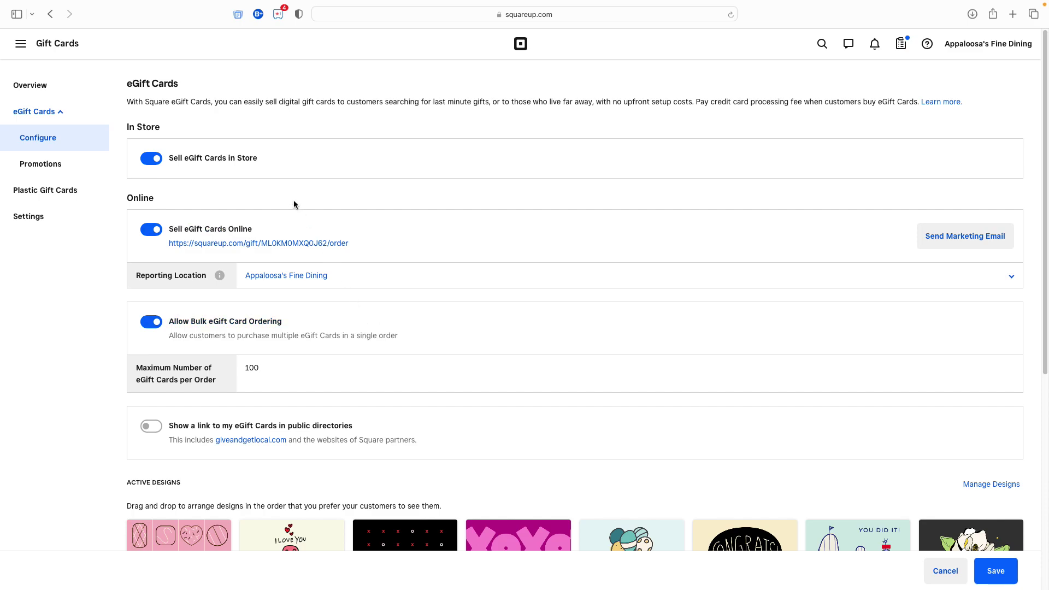
Step: Switch in-store and online eGift Card sales off and back on
left_click(185, 163)
left_click(185, 164)
left_click(221, 230)
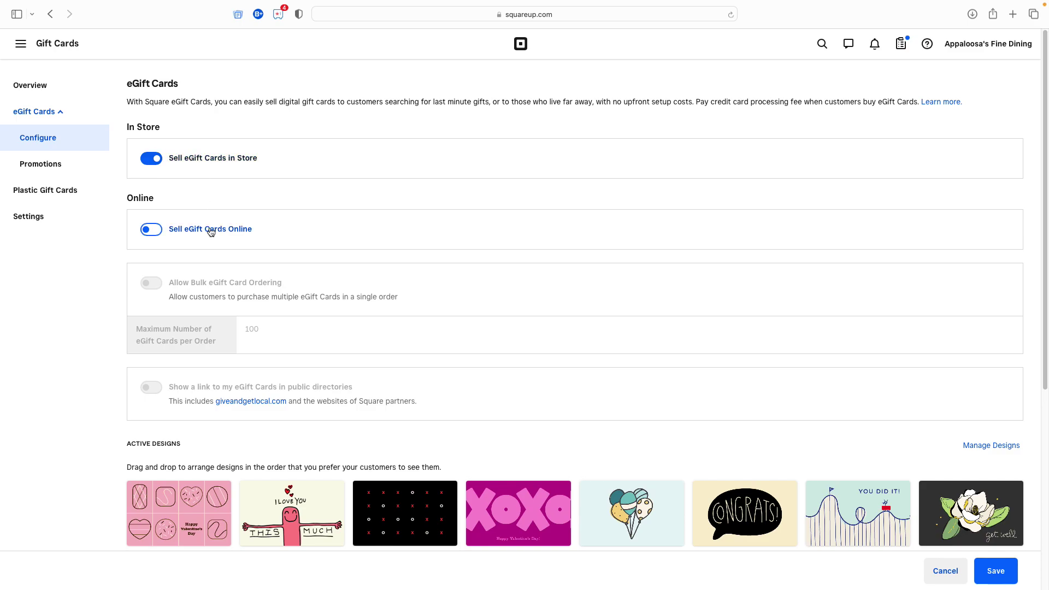
left_click(210, 230)
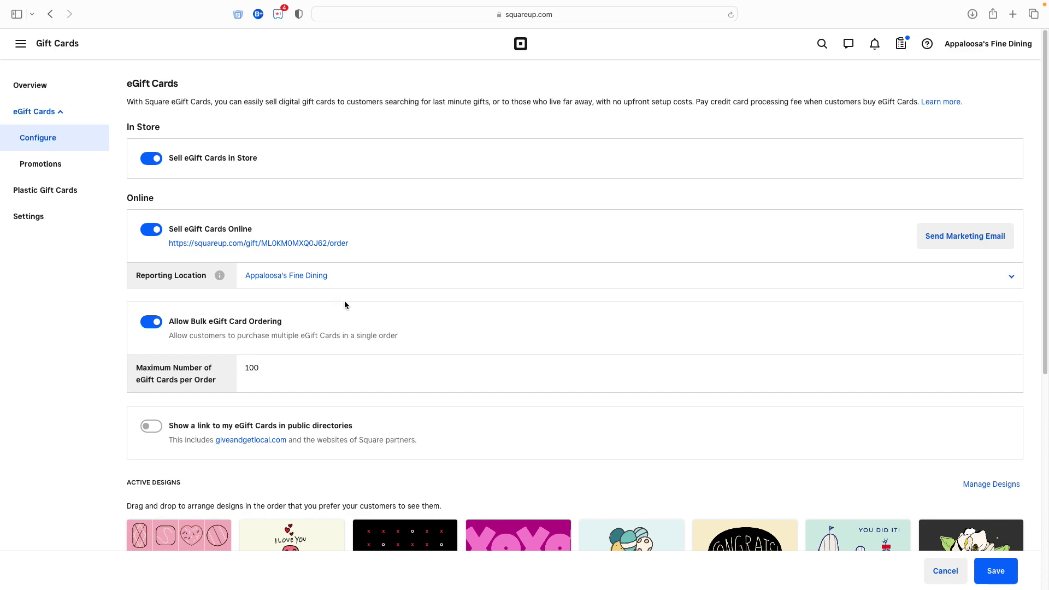
Step: Choose Appaloosa's Fine Dining as the reporting location for online eGift Card sales, checking the location's explanation
left_click(418, 277)
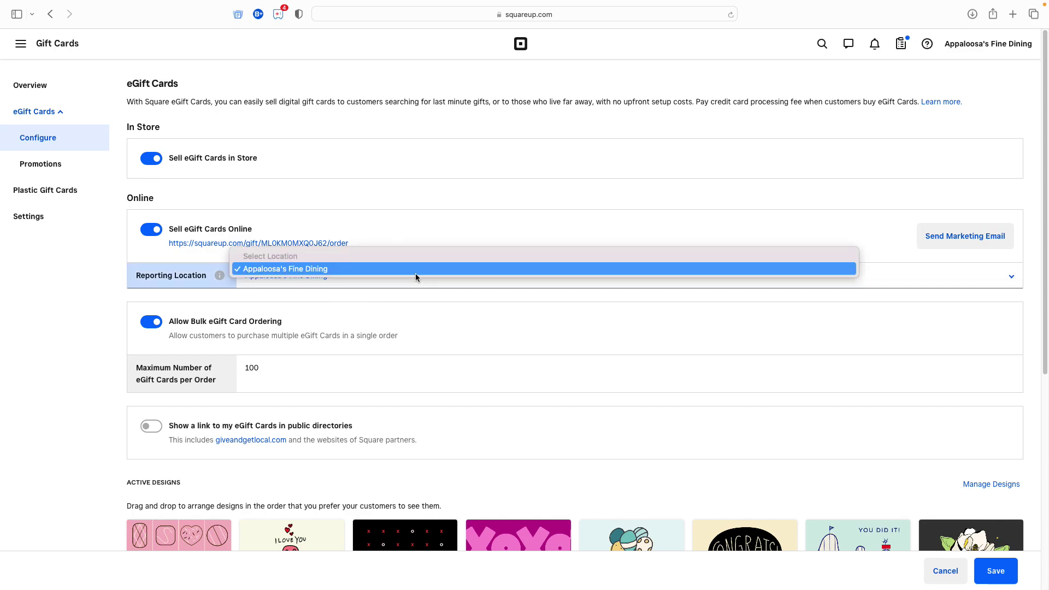
left_click(415, 269)
left_click(220, 277)
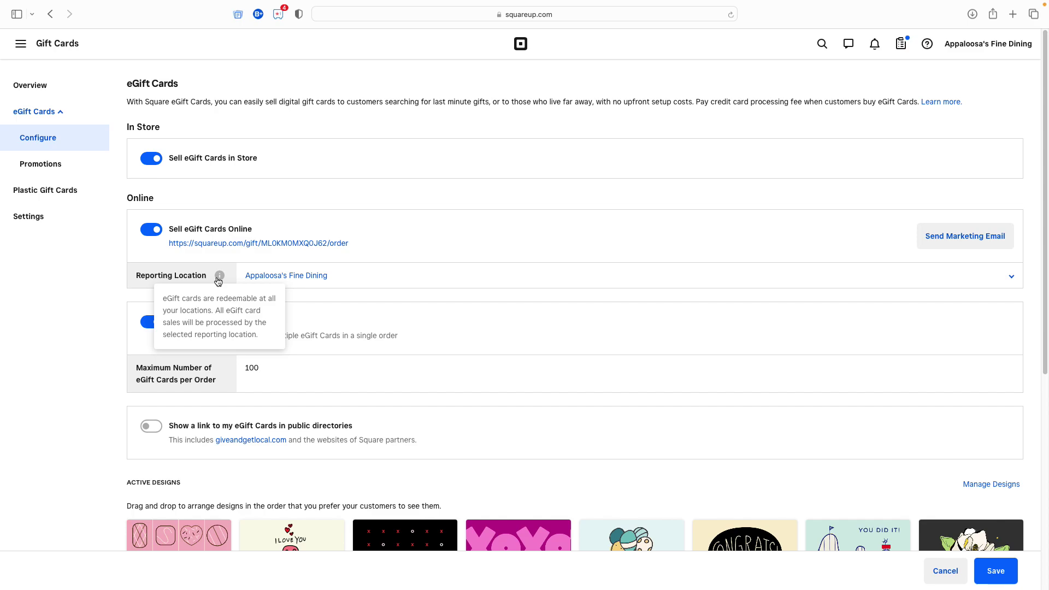
left_click(337, 280)
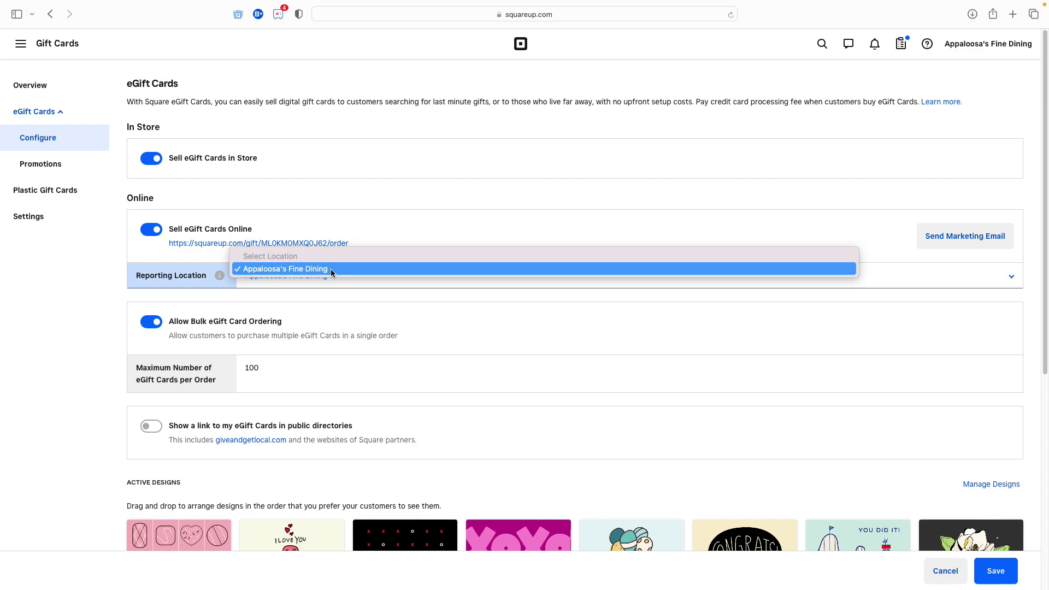
left_click(332, 269)
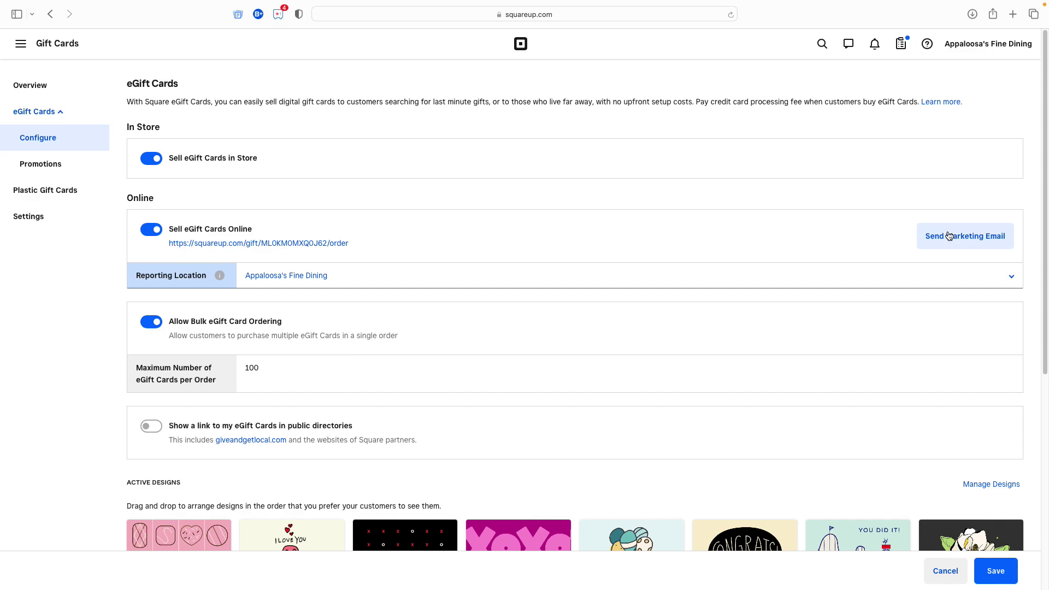
Step: Enable showing a link to the eGift Cards in public directories
scroll(533, 303, "down", 3)
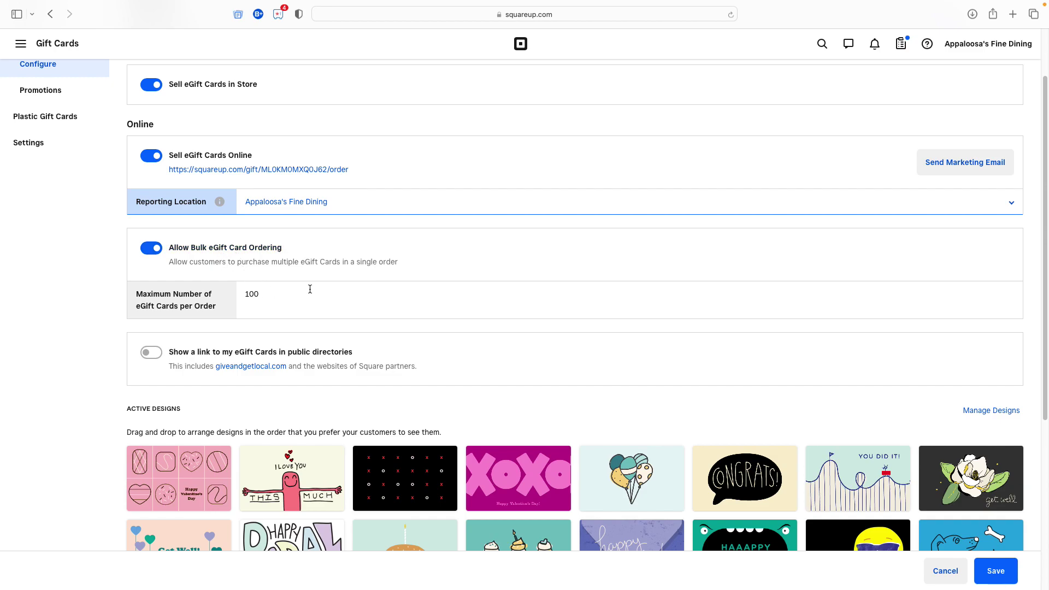
scroll(307, 287, "down", 2)
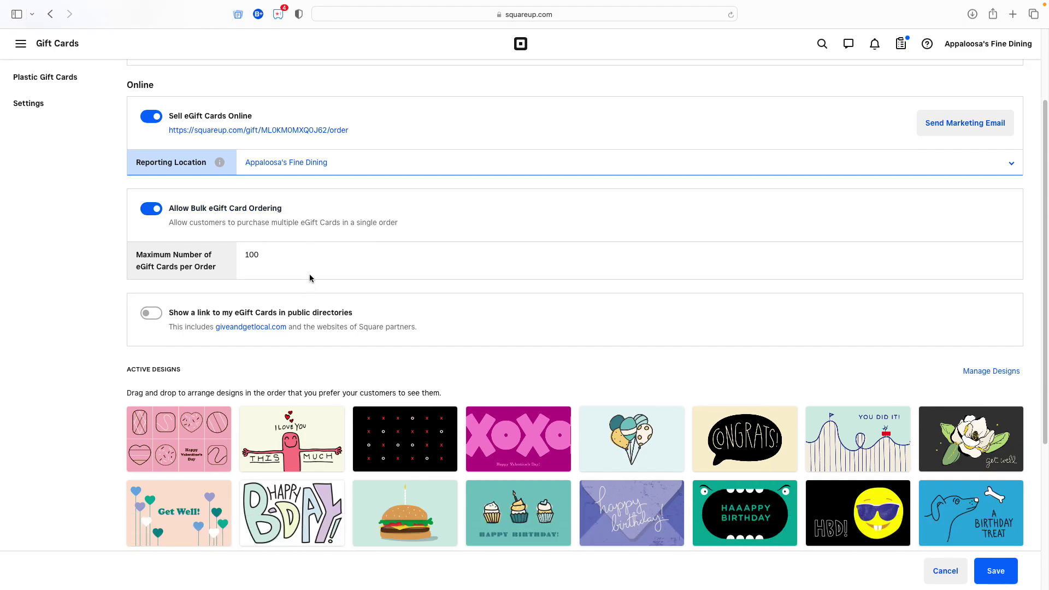
left_click(238, 312)
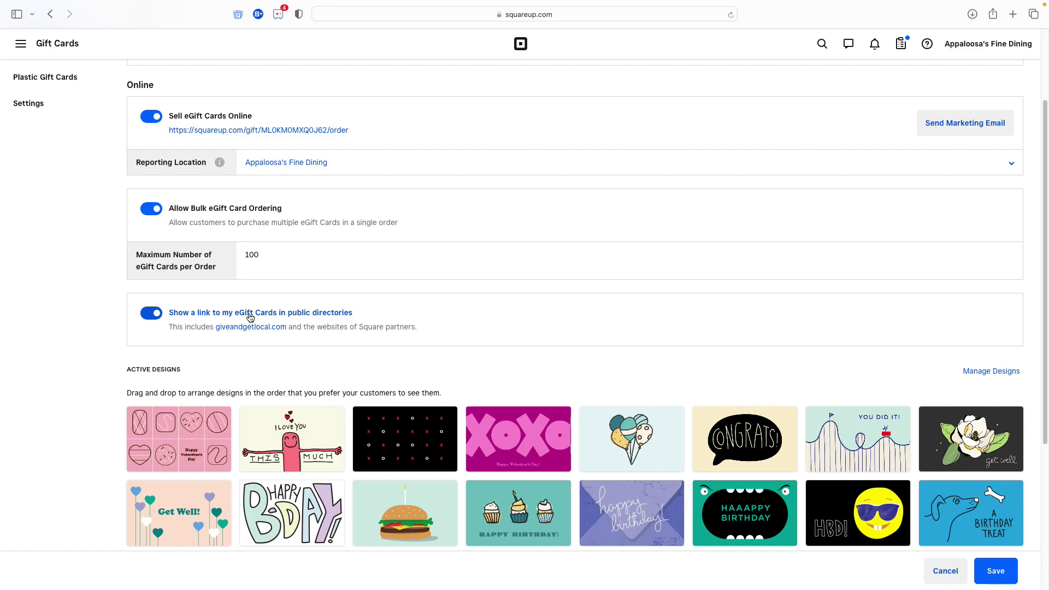
Step: Toggle the public directories link off and back on, and look over the active eGift Card designs
left_click(250, 317)
left_click(250, 318)
scroll(475, 270, "down", 3)
scroll(476, 270, "down", 1)
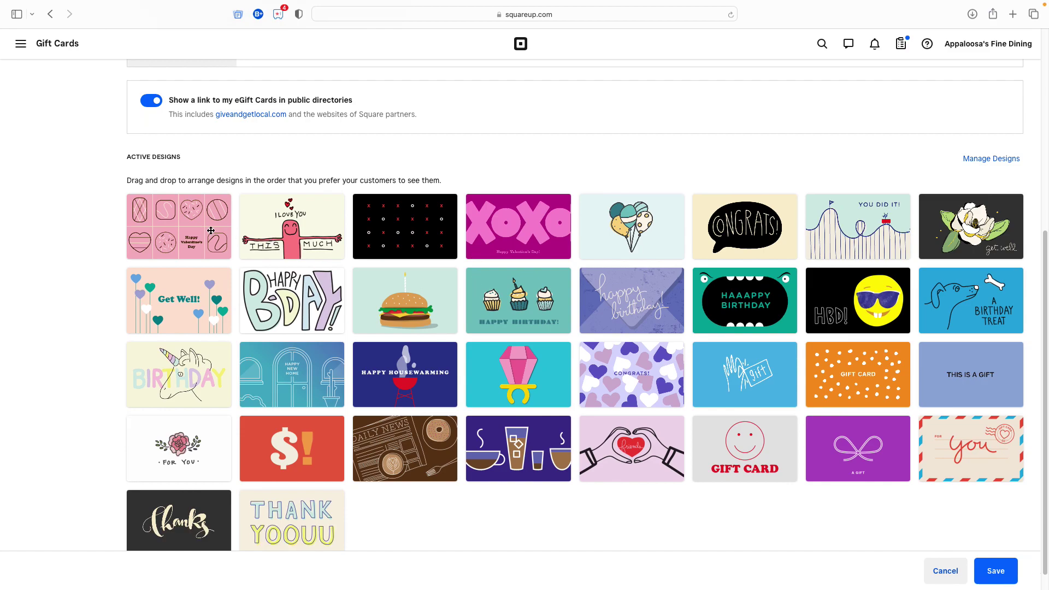
scroll(902, 276, "down", 1)
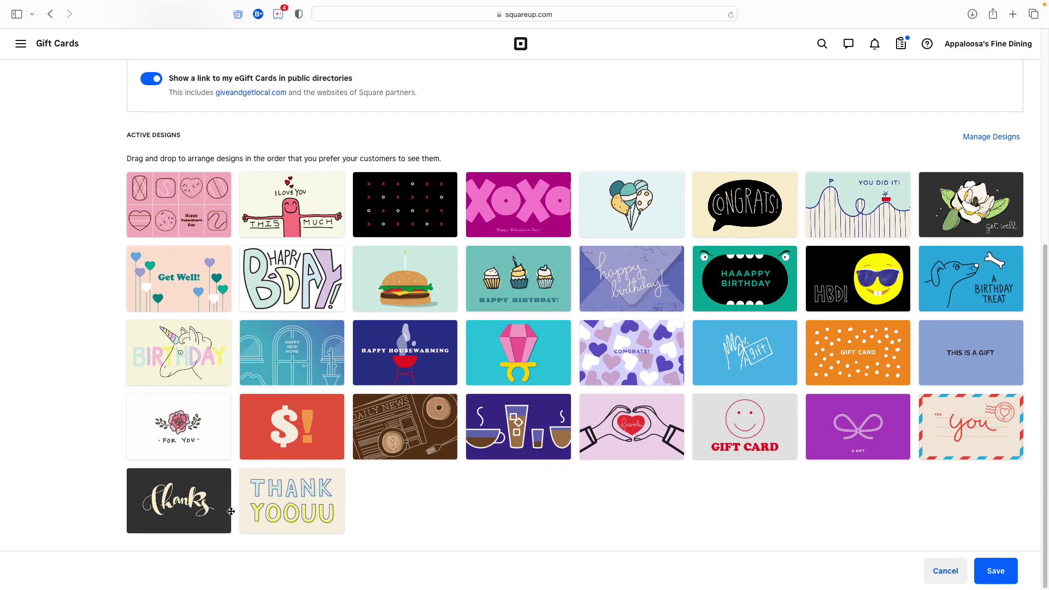
scroll(590, 252, "up", 2)
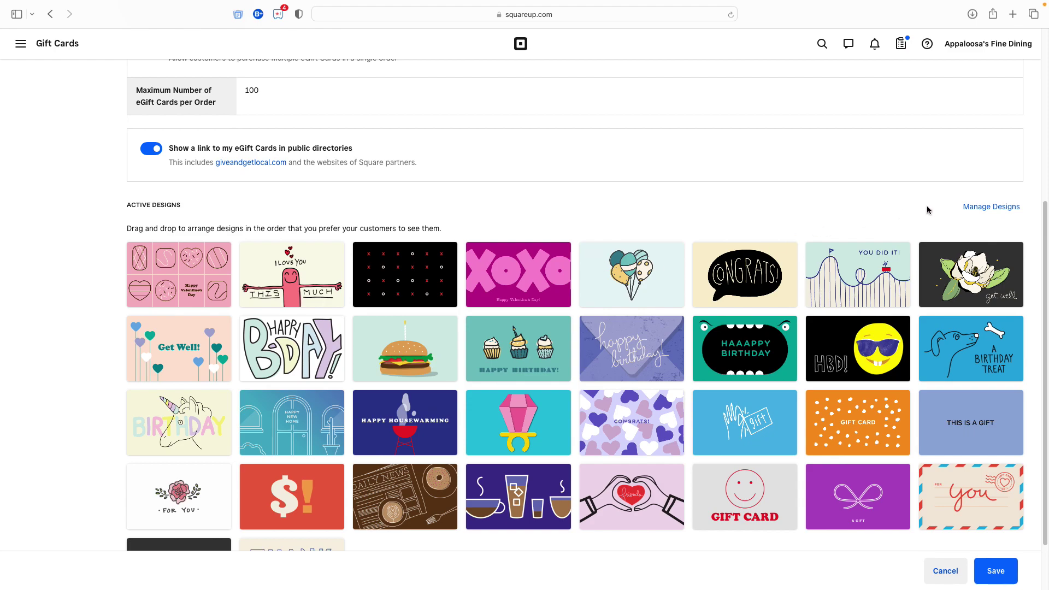
Step: Look through the holiday, occasion and general designs in the design manager and leave it without changing the selection
left_click(988, 208)
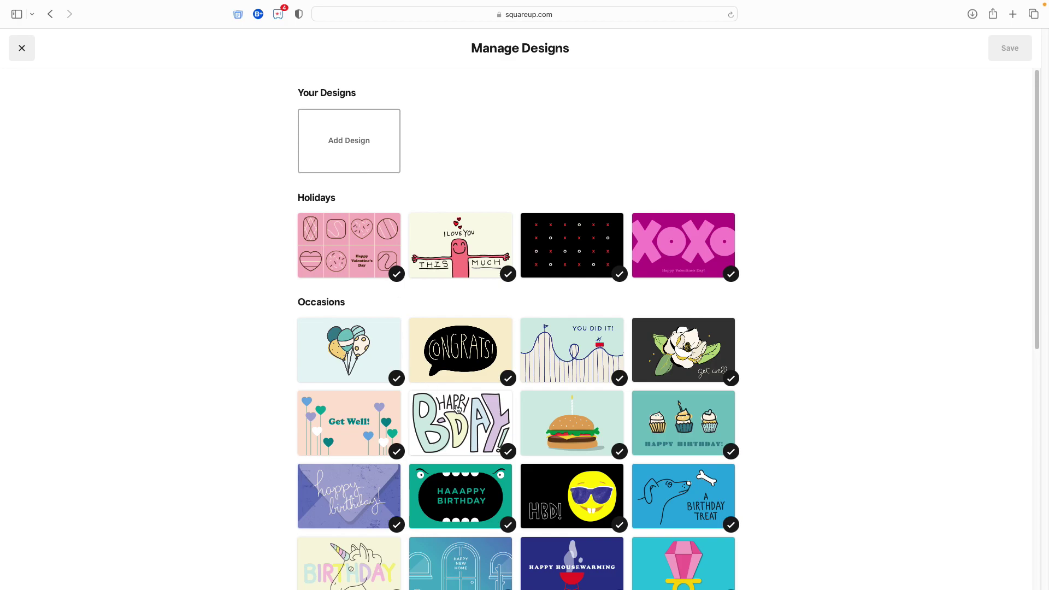
scroll(459, 408, "down", 5)
scroll(459, 416, "down", 3)
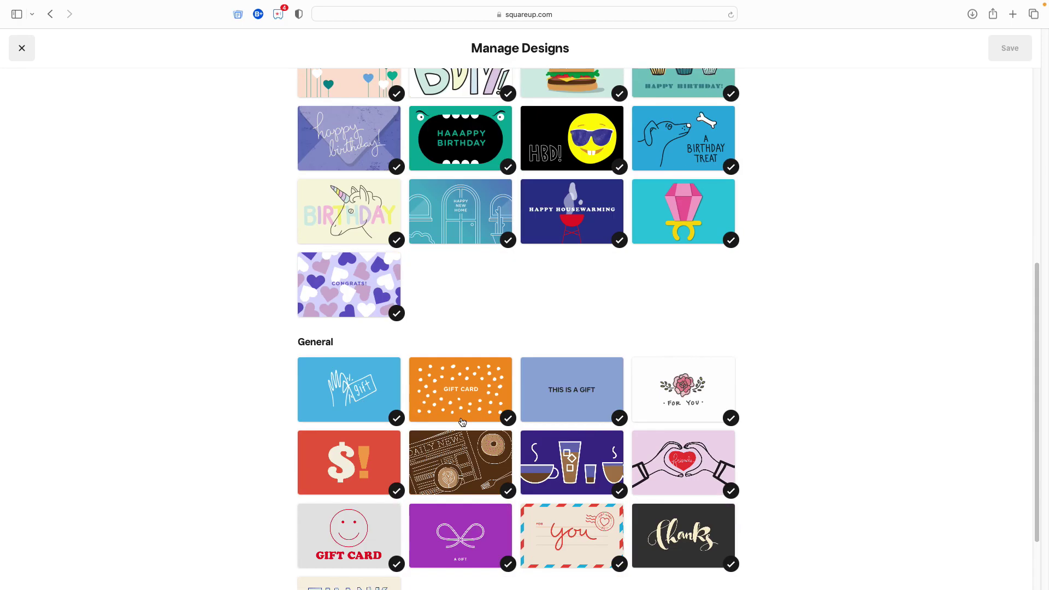
scroll(457, 427, "up", 8)
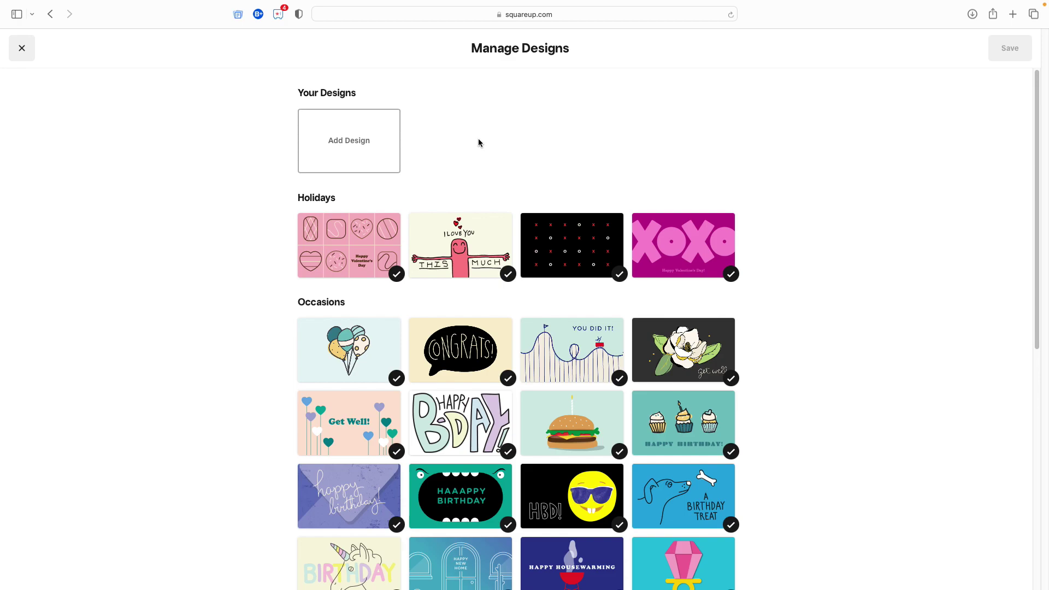
left_click(23, 53)
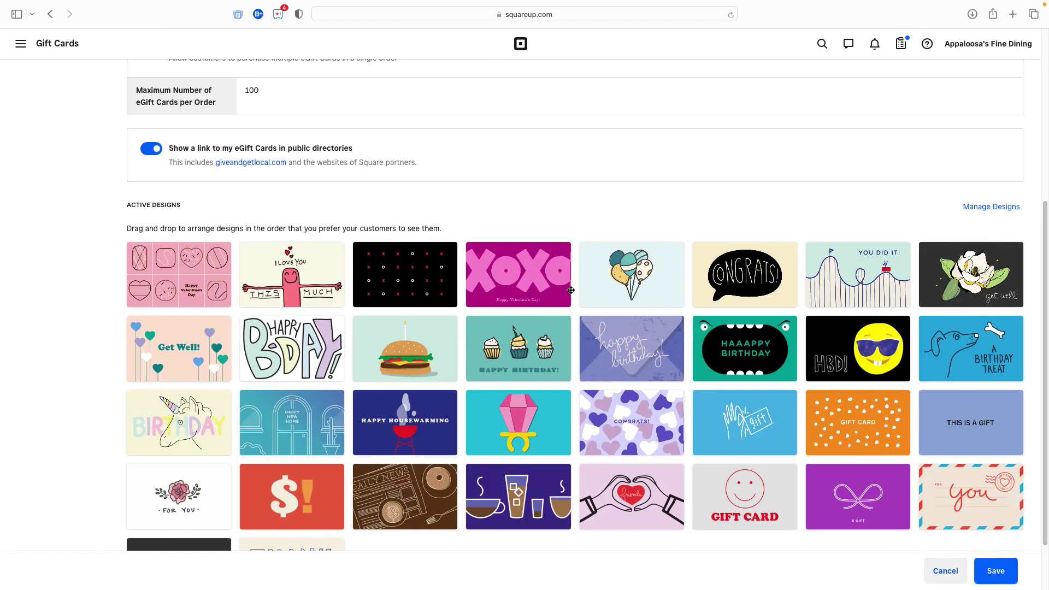
Step: Save the eGift Card configuration
scroll(571, 293, "down", 2)
scroll(563, 276, "up", 6)
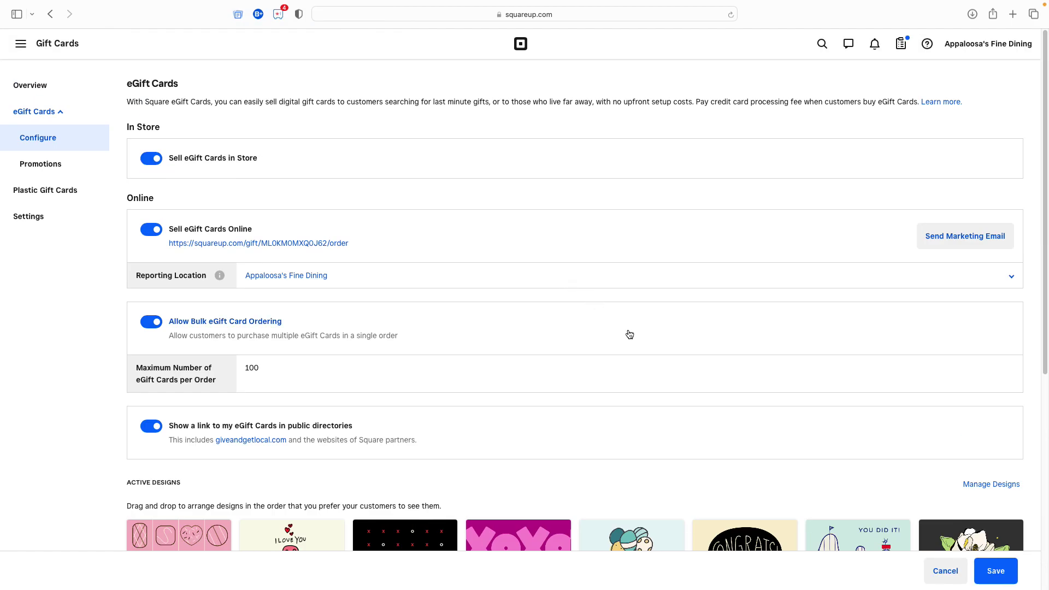
left_click(992, 574)
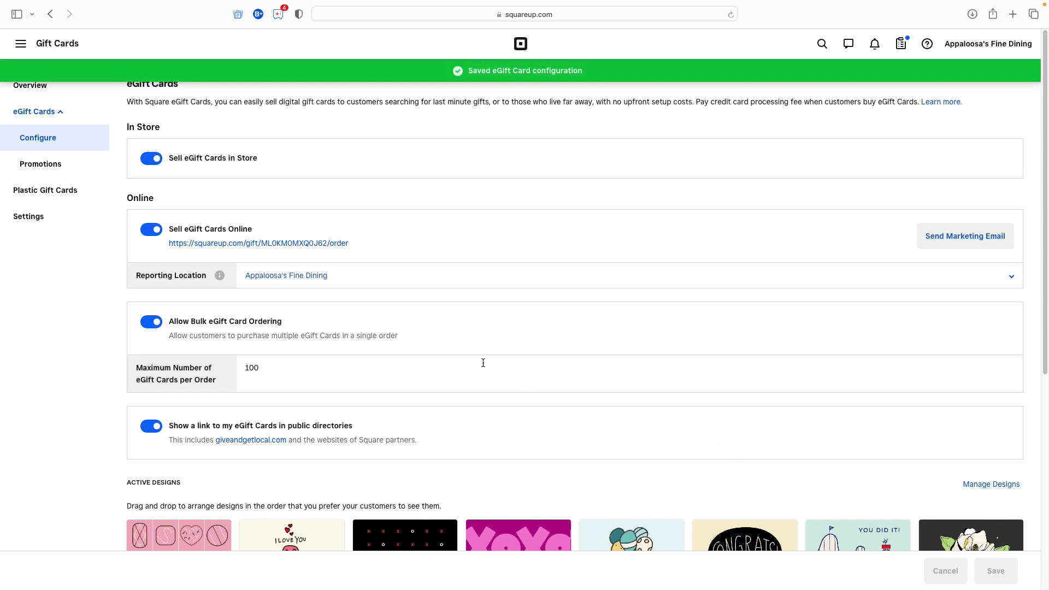
Step: Start a new eGift Card promotion with a $10.00 discount and a minimum load of $100.00
left_click(42, 166)
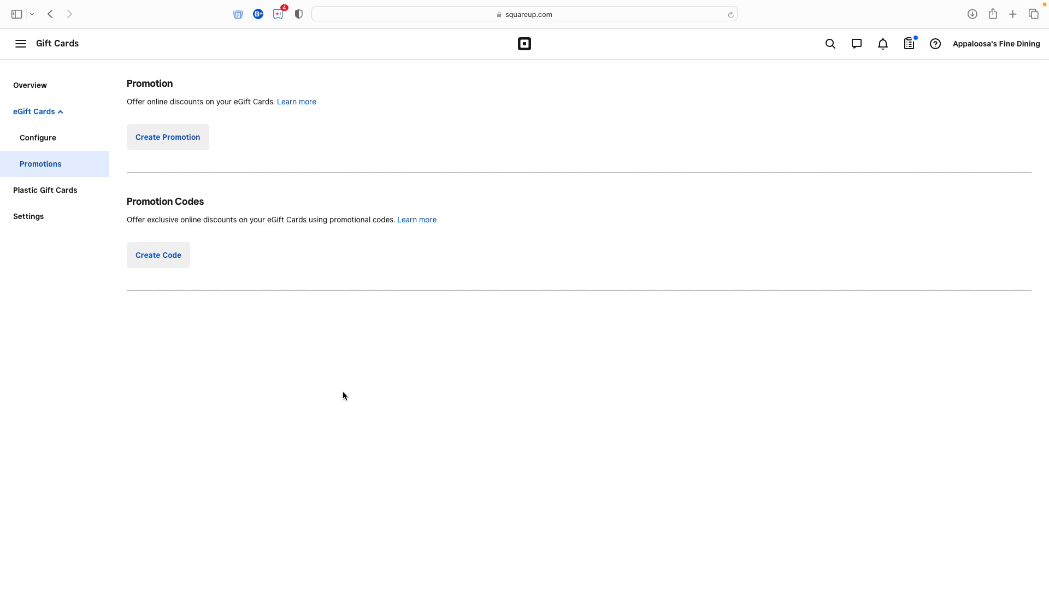
left_click(169, 139)
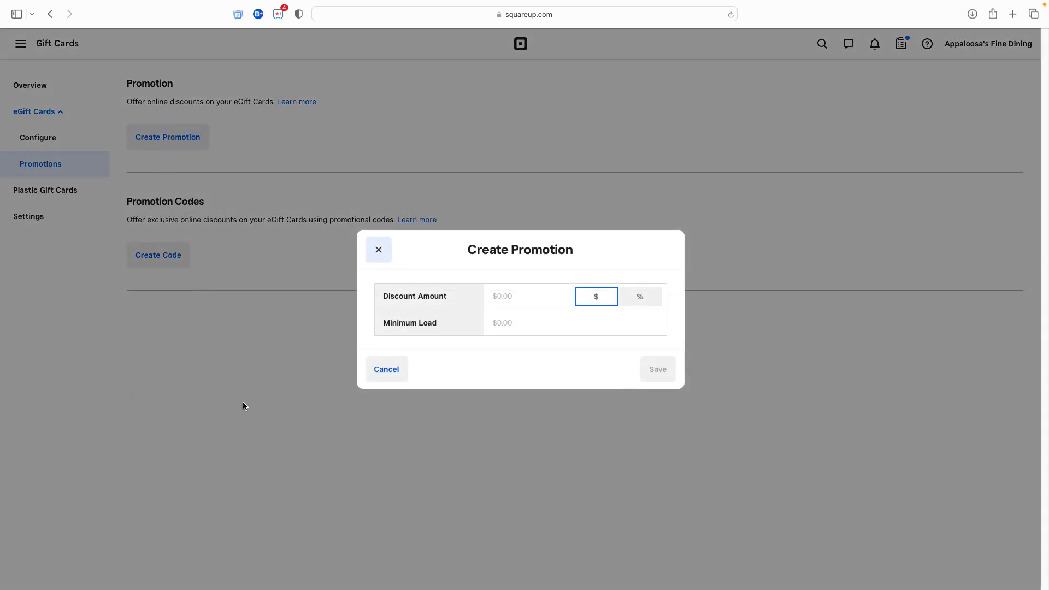
left_click(514, 299)
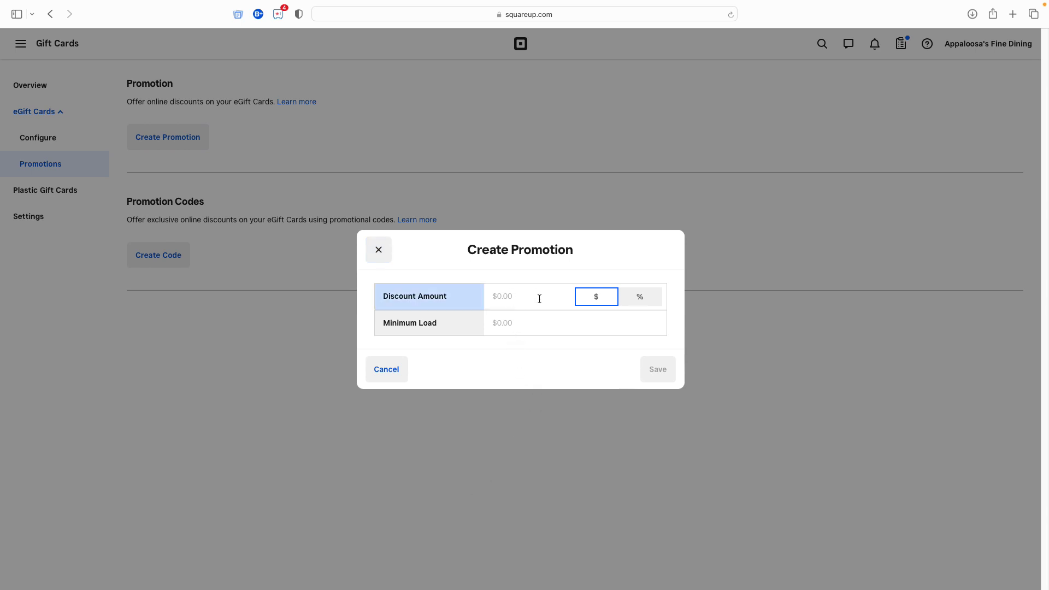
type("10")
left_click(533, 321)
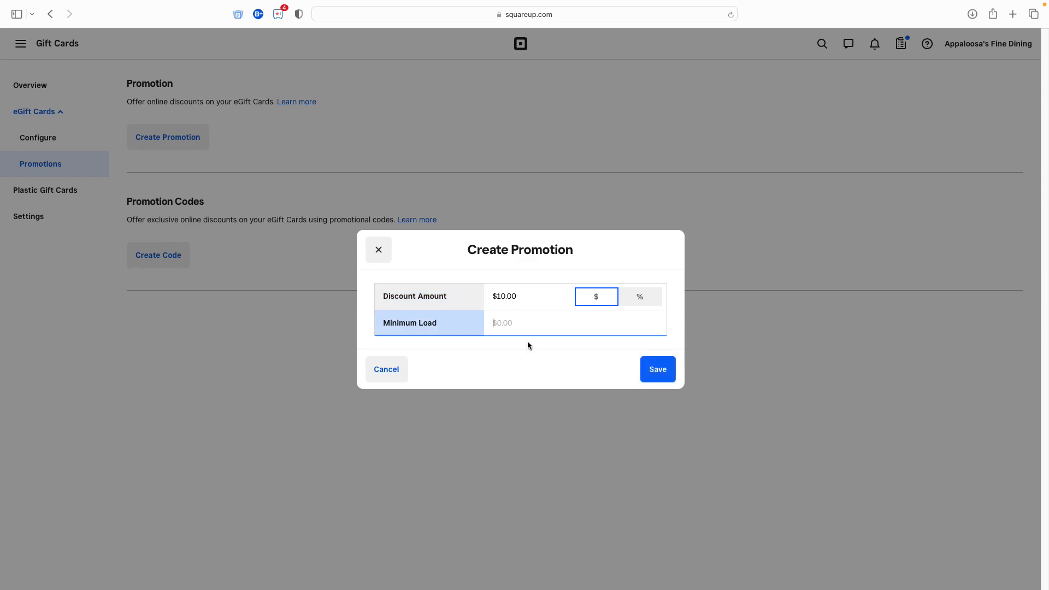
type("100")
left_click(522, 362)
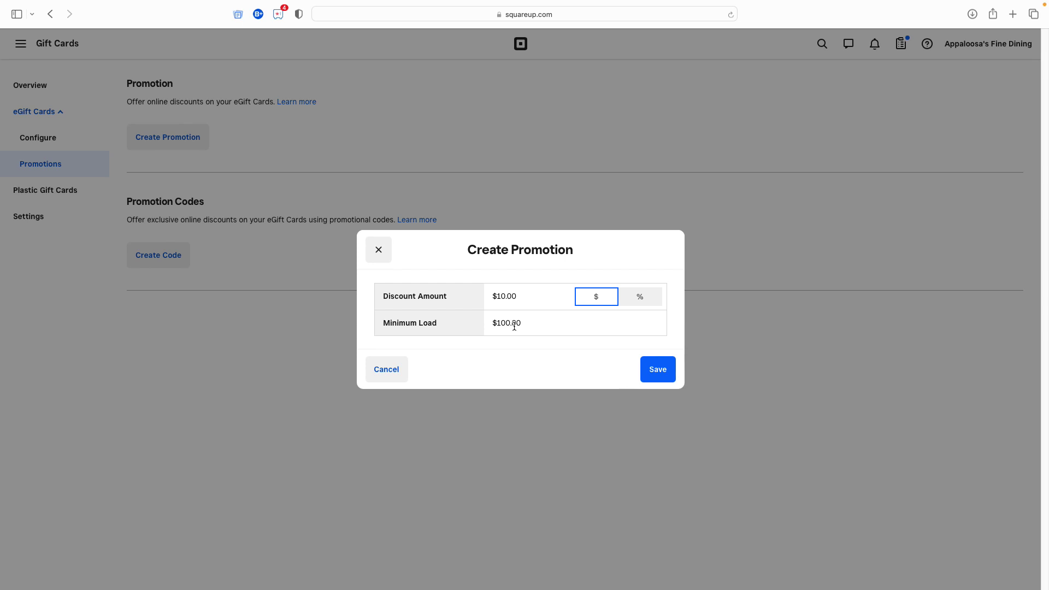
Step: Switch the new promotion to a 10% discount with a maximum discount of $100.00 and save it
left_click(647, 300)
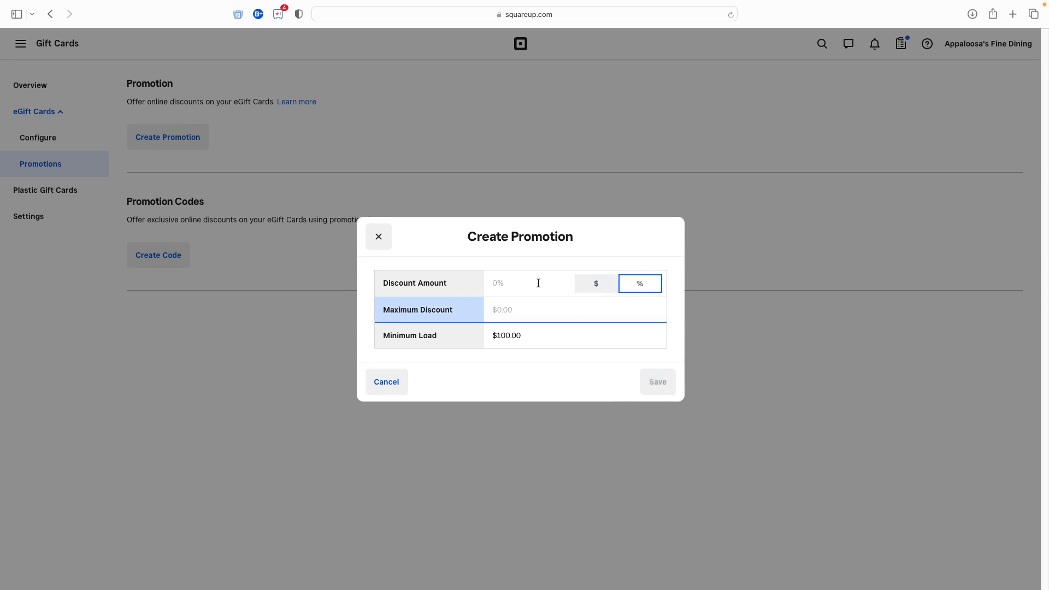
left_click(514, 284)
type("10")
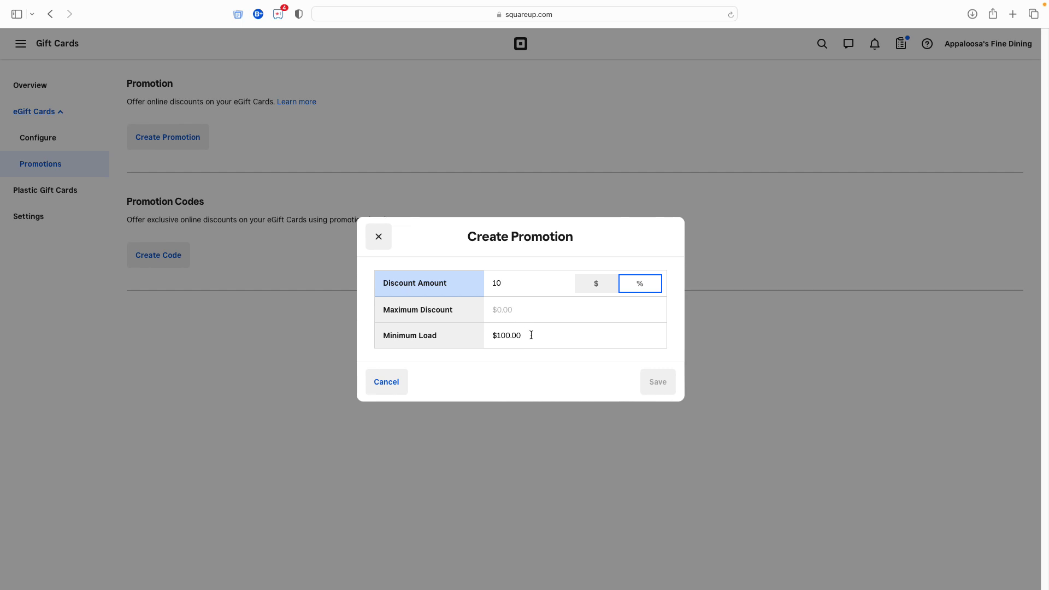
left_click(528, 370)
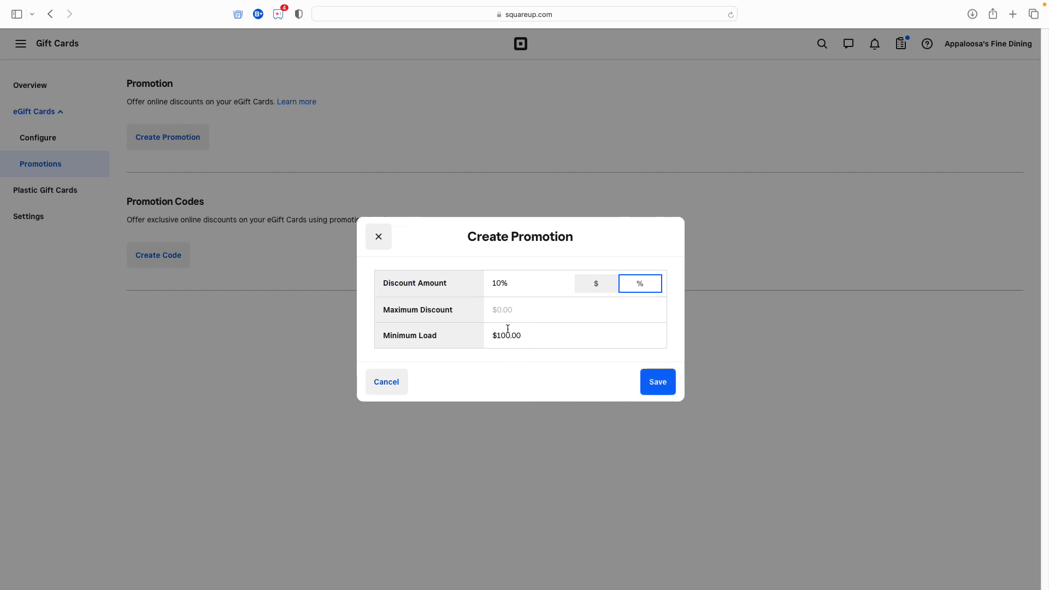
left_click(507, 311)
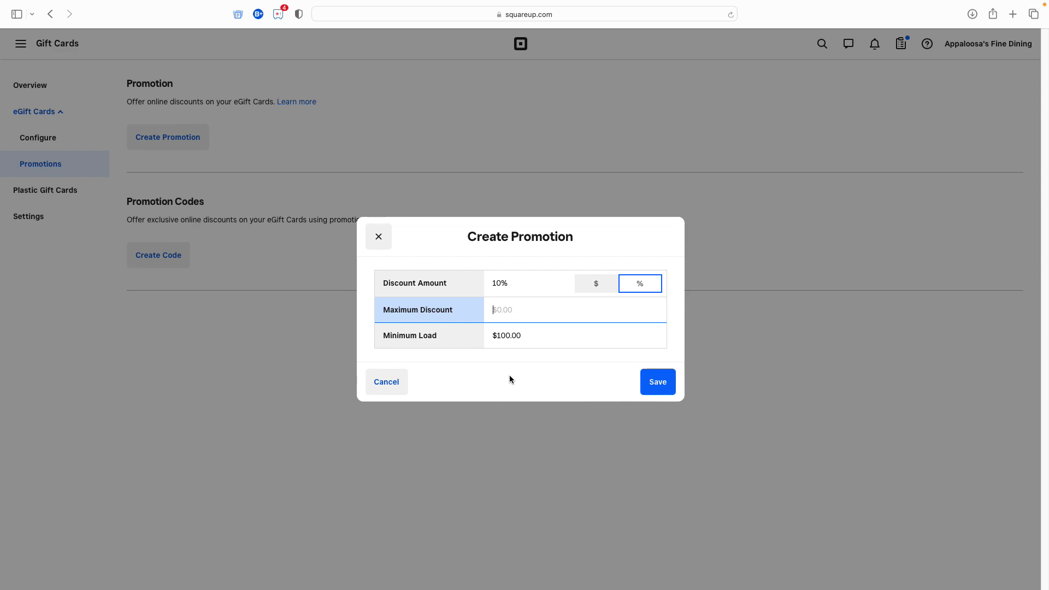
type("100")
left_click(522, 378)
left_click(655, 387)
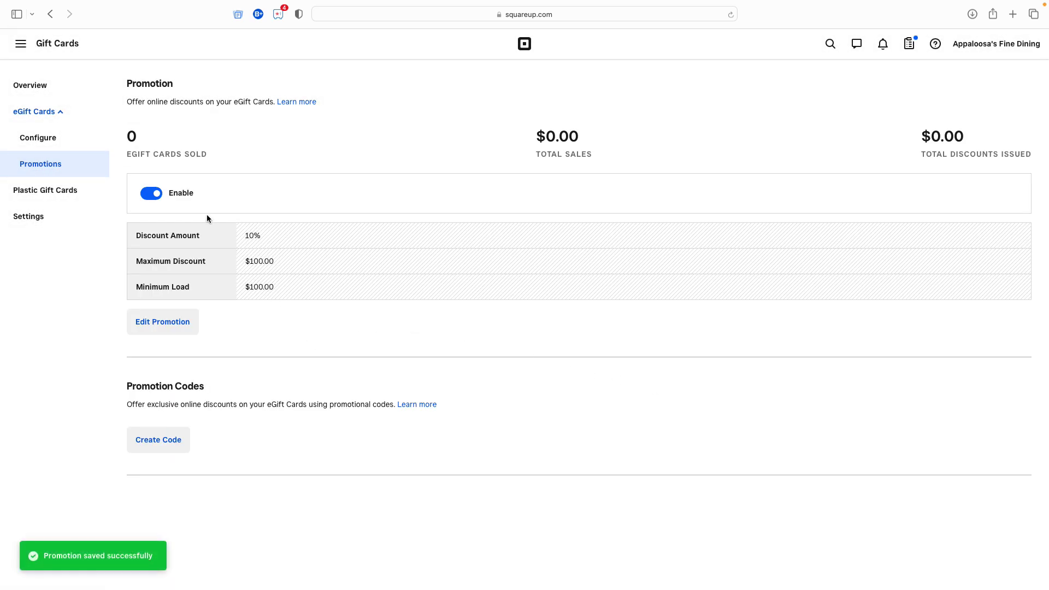
Step: Edit the saved promotion to give a fixed $10.00 discount instead of a percentage and save it
left_click(155, 194)
left_click(180, 324)
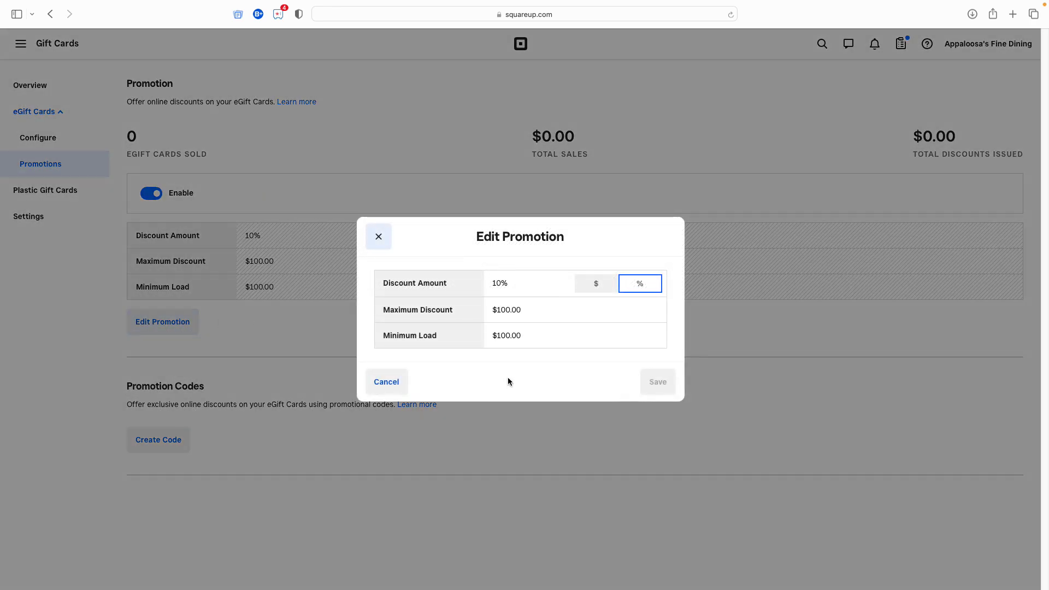
left_click(592, 287)
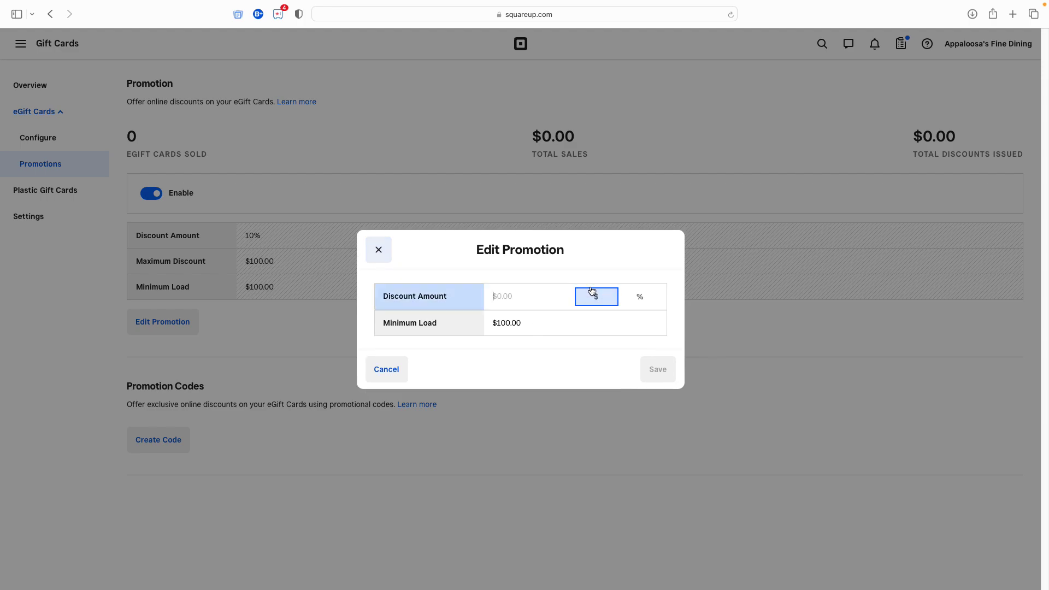
type("10")
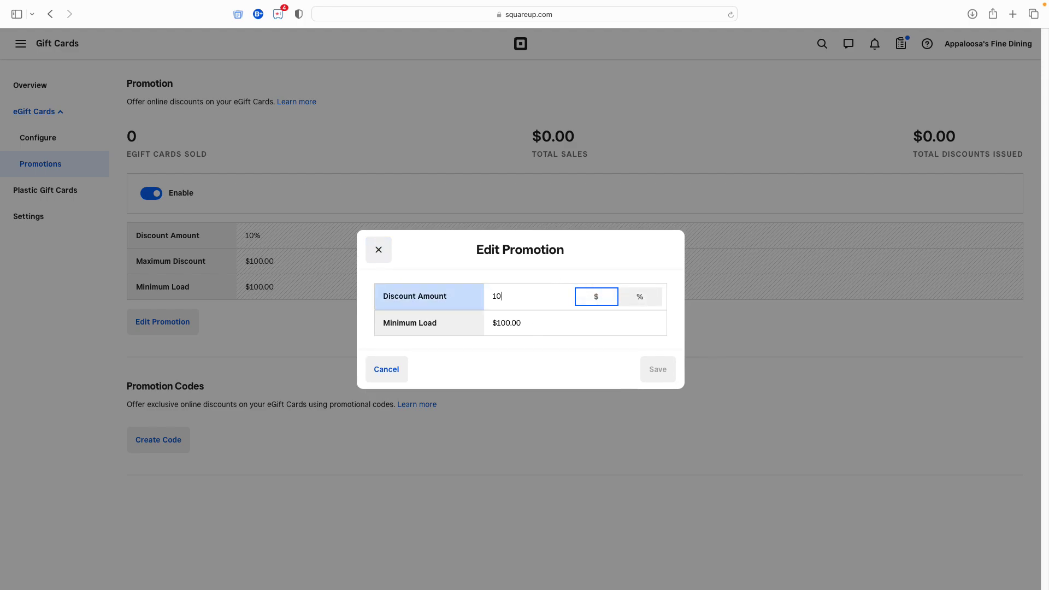
left_click(534, 353)
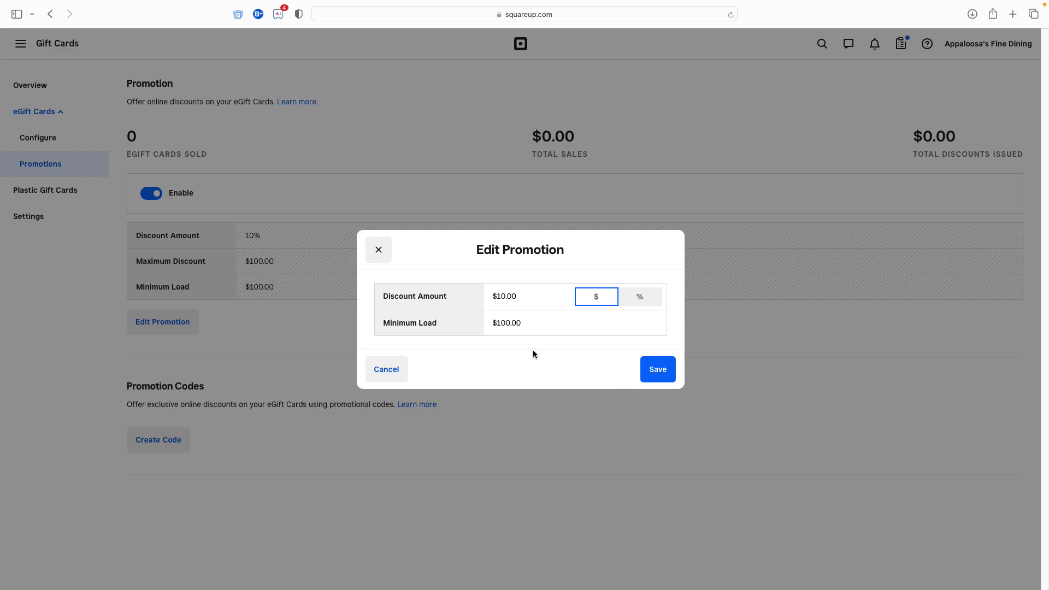
left_click(660, 370)
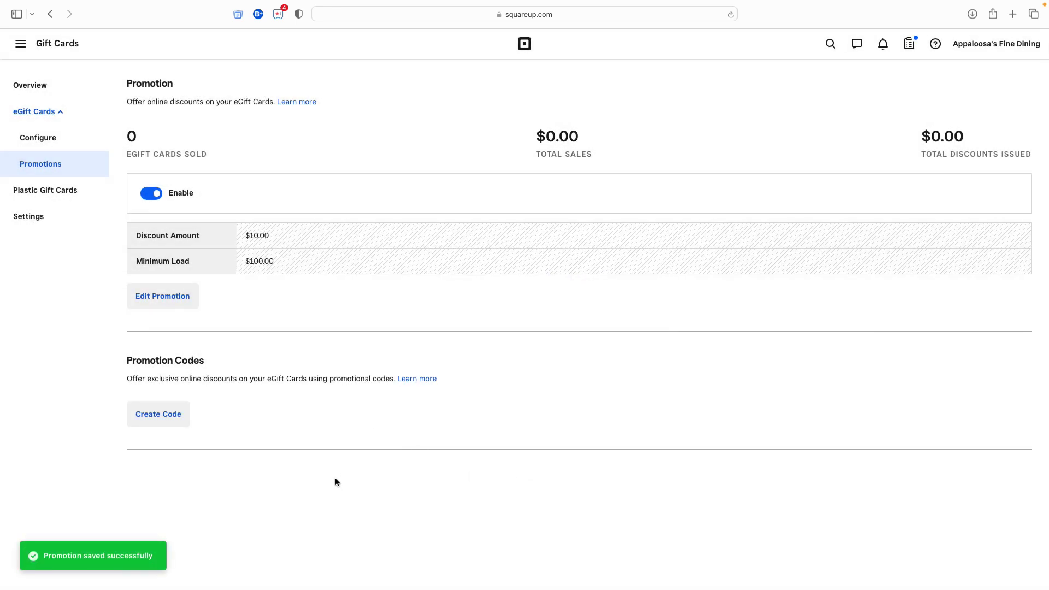
Step: Start a new promotion code named HOLIDAY25 with a 25% discount
left_click(168, 420)
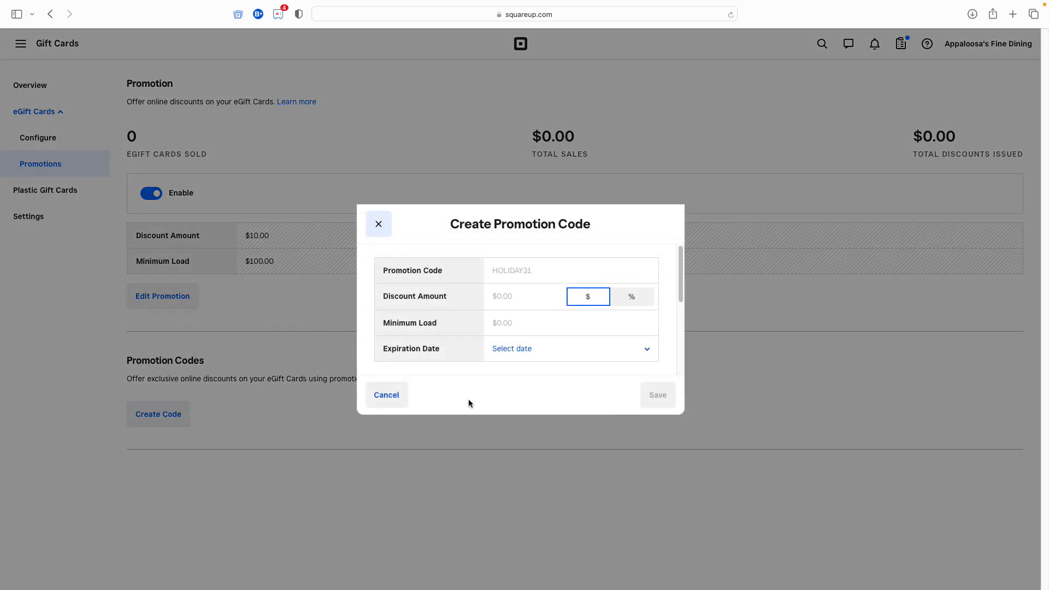
left_click(520, 275)
type("HOLIDAY25")
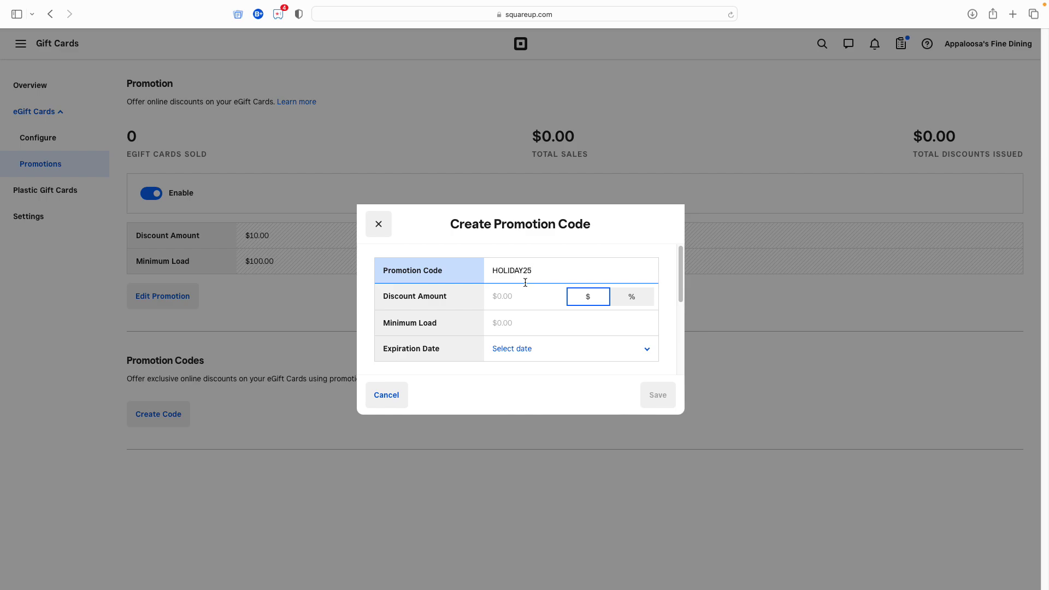
left_click(631, 298)
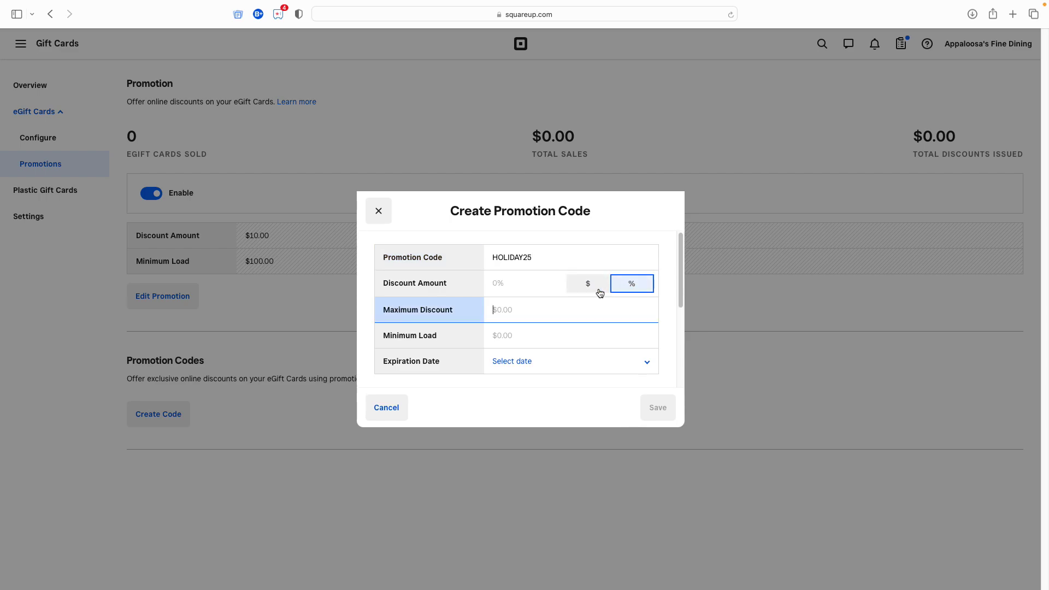
left_click(521, 284)
type("25")
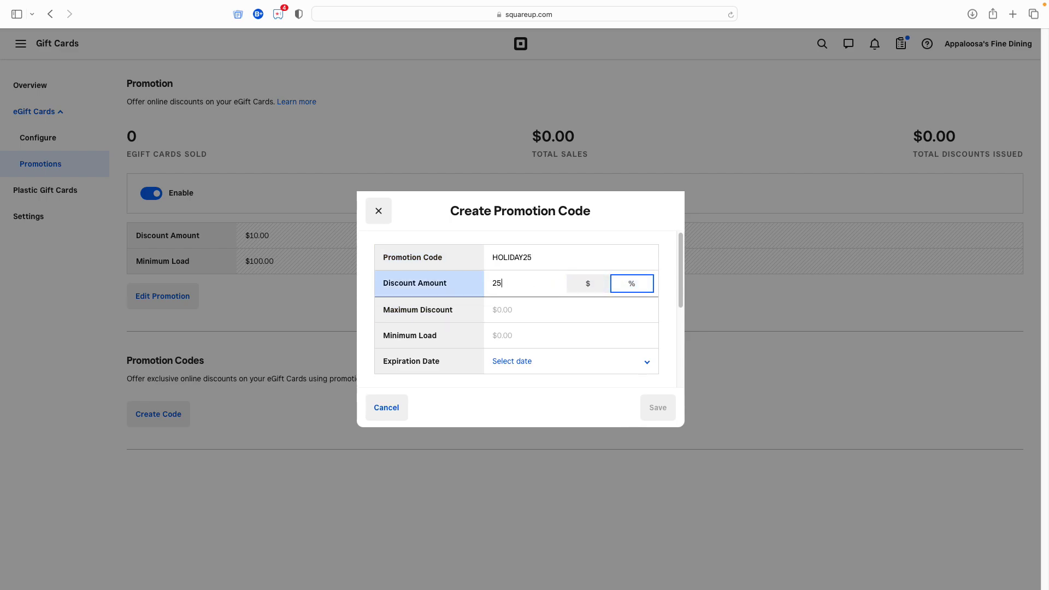
Step: Give the HOLIDAY25 code a $100.00 maximum discount, a $100.00 minimum load and a January 31, 2023 expiration, and save it
left_click(526, 313)
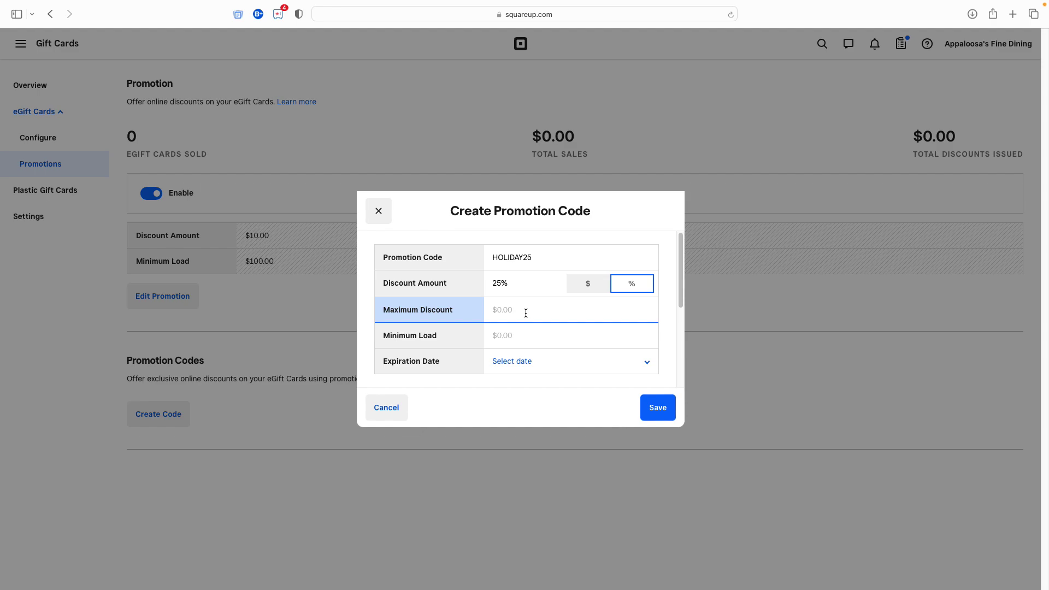
type("100")
left_click(528, 336)
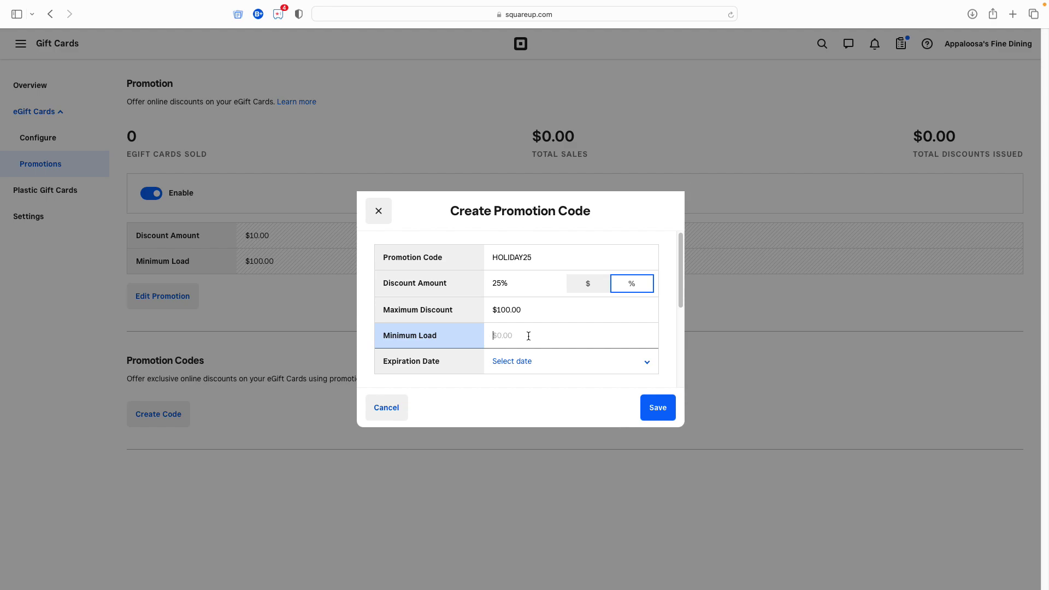
type("100")
left_click(532, 397)
left_click(530, 367)
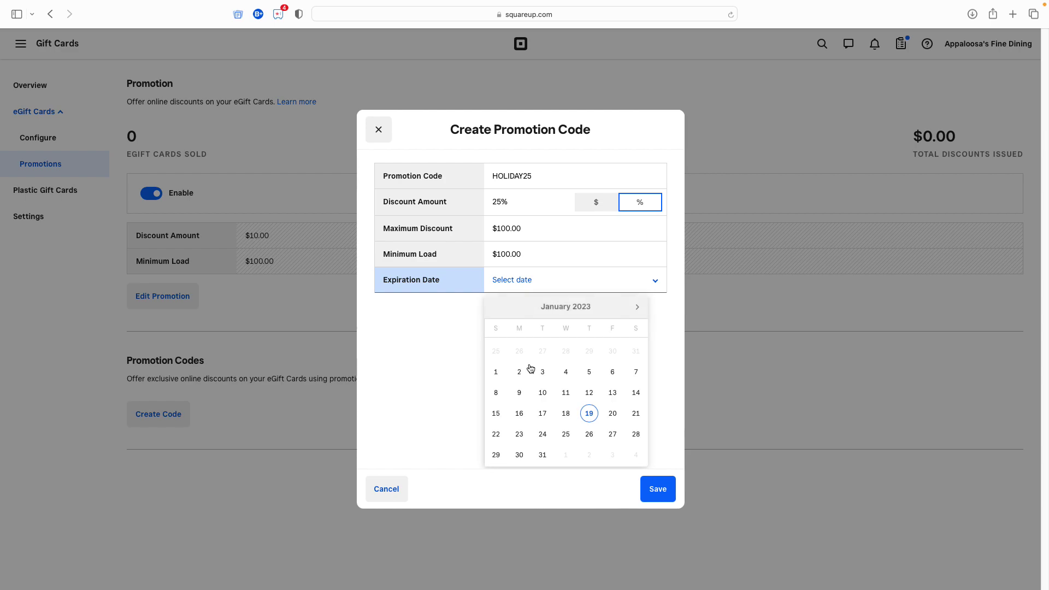
left_click(543, 455)
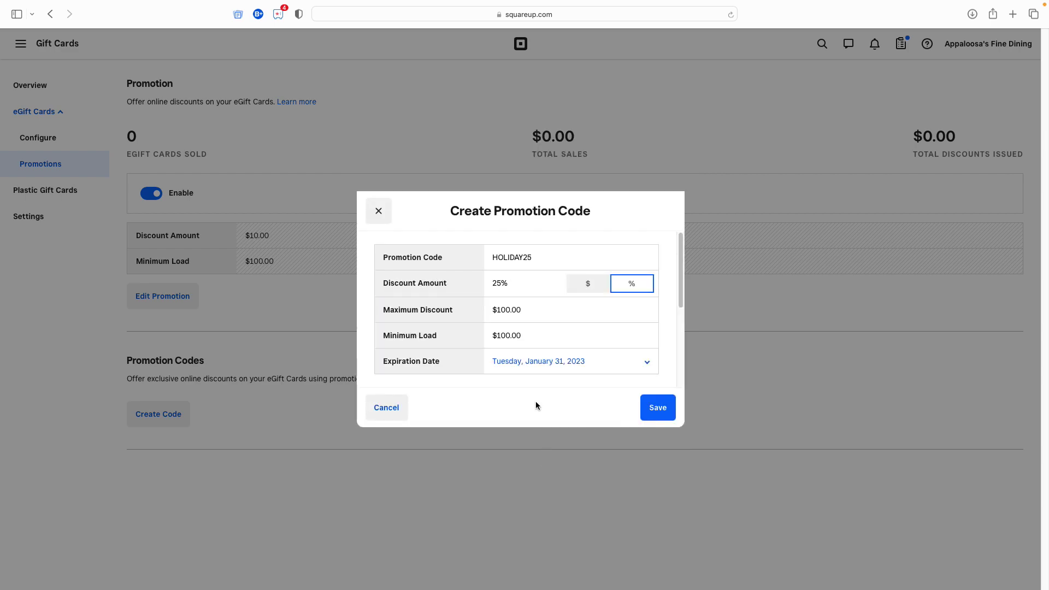
left_click(659, 409)
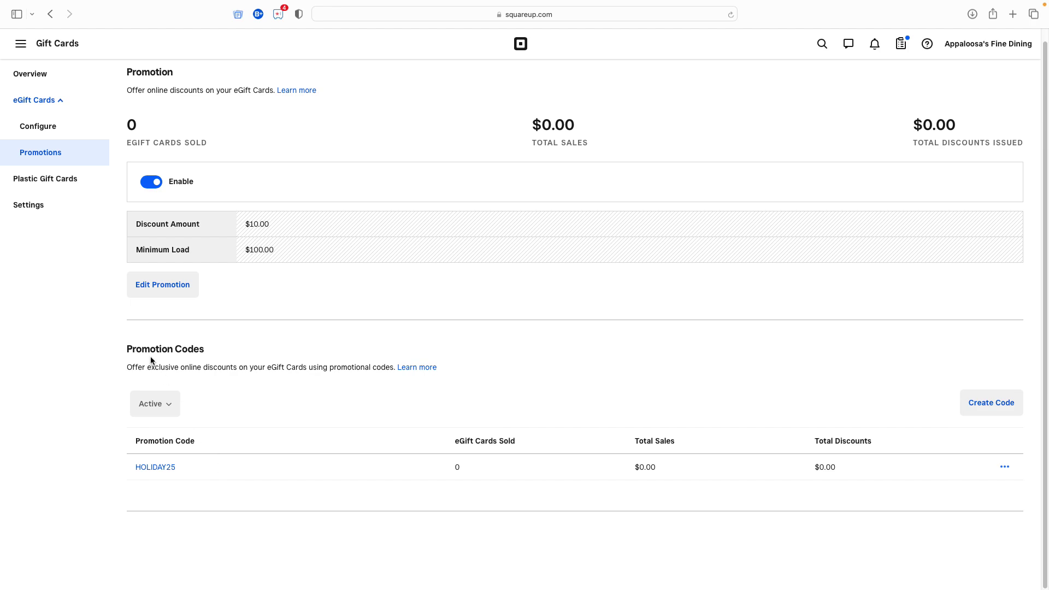
Step: Open the order page for plastic gift cards
left_click(56, 179)
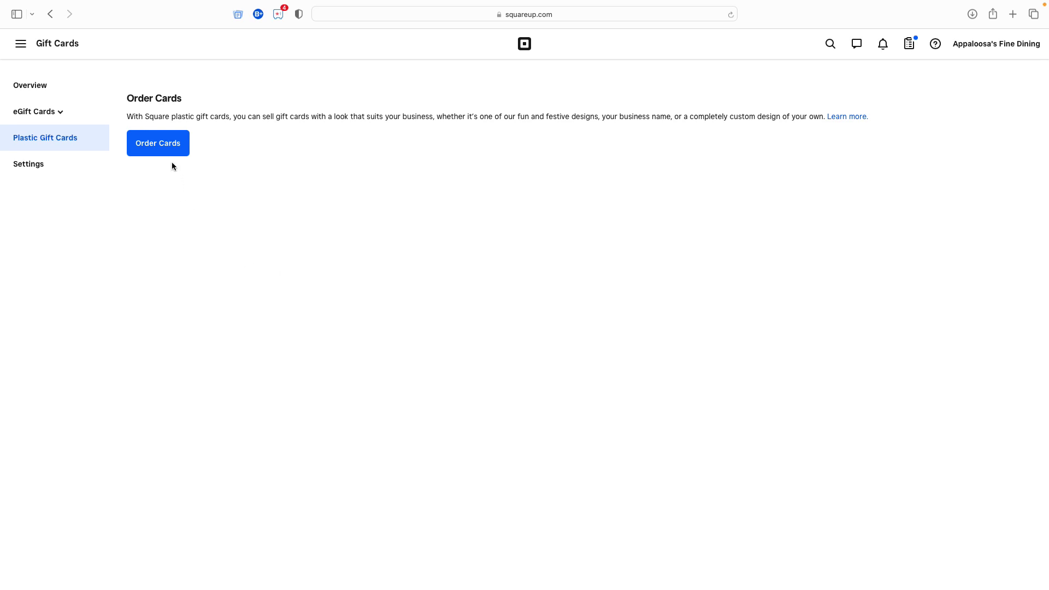
left_click(164, 145)
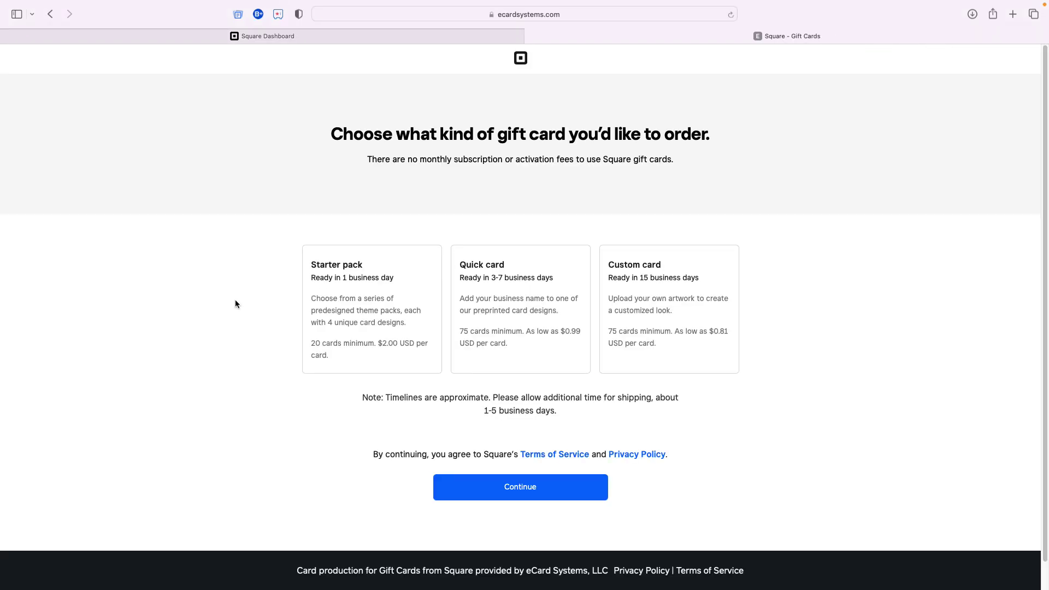
Step: Look over the plastic gift card types available to order and close the order page
left_click(554, 294)
left_click(639, 296)
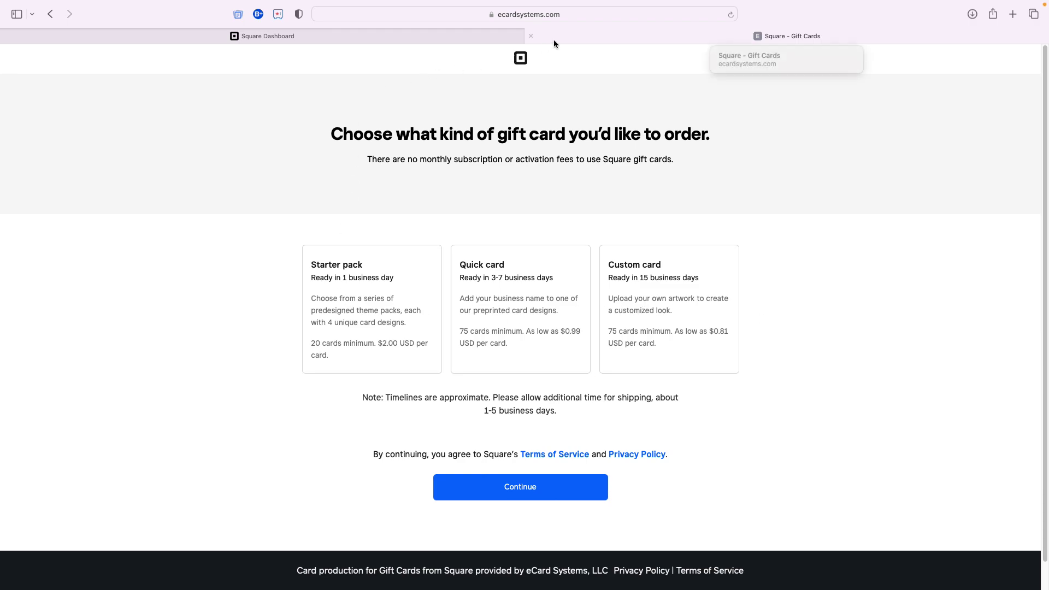
key("super+w")
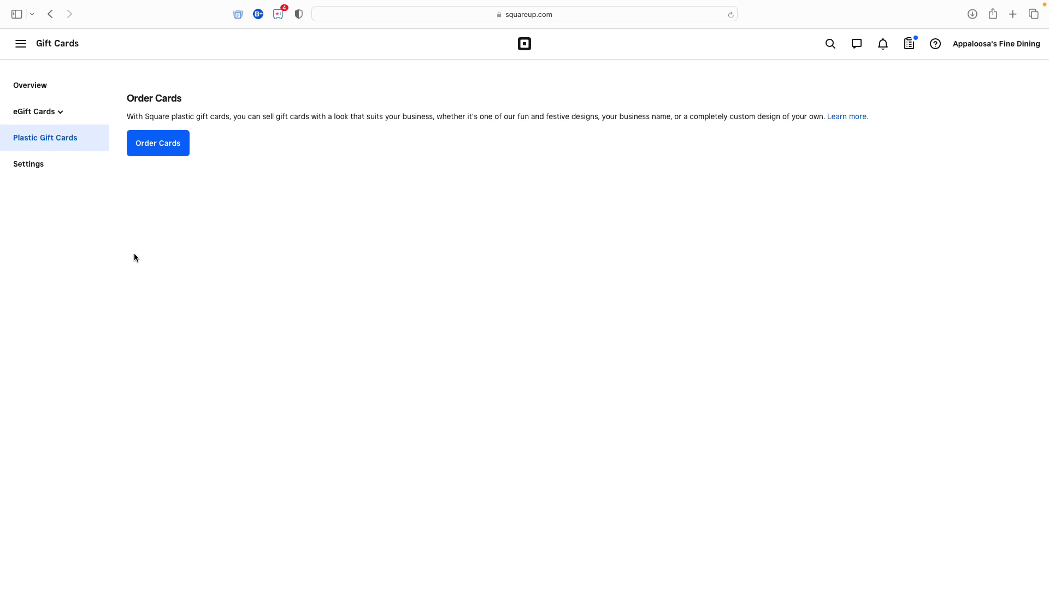
Step: Review the gift card settings, including the plastic and eGift amounts, load limits, redemption policy and balance check link
left_click(31, 167)
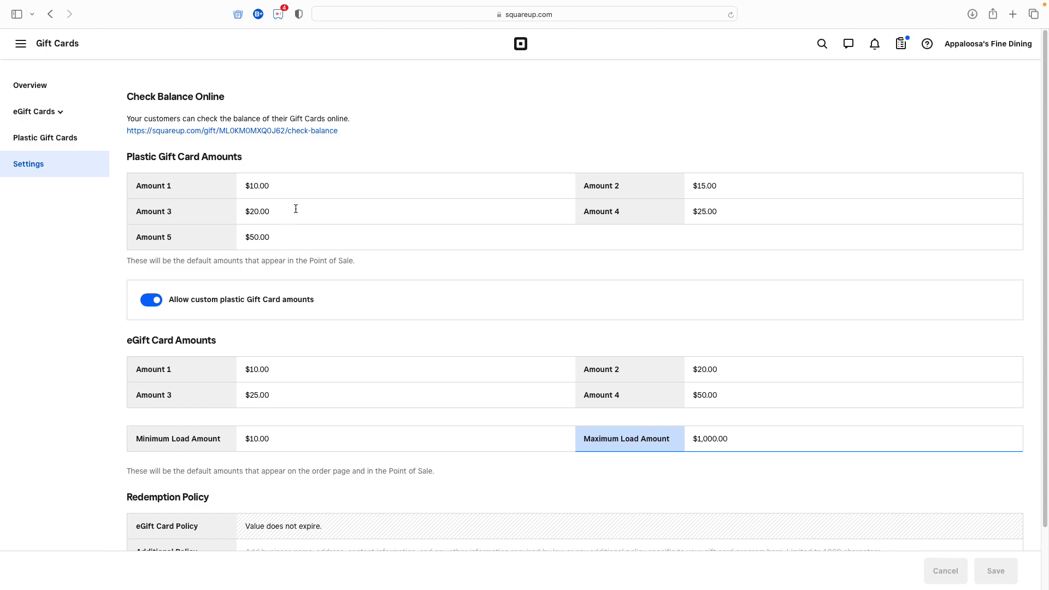
scroll(359, 228, "down", 2)
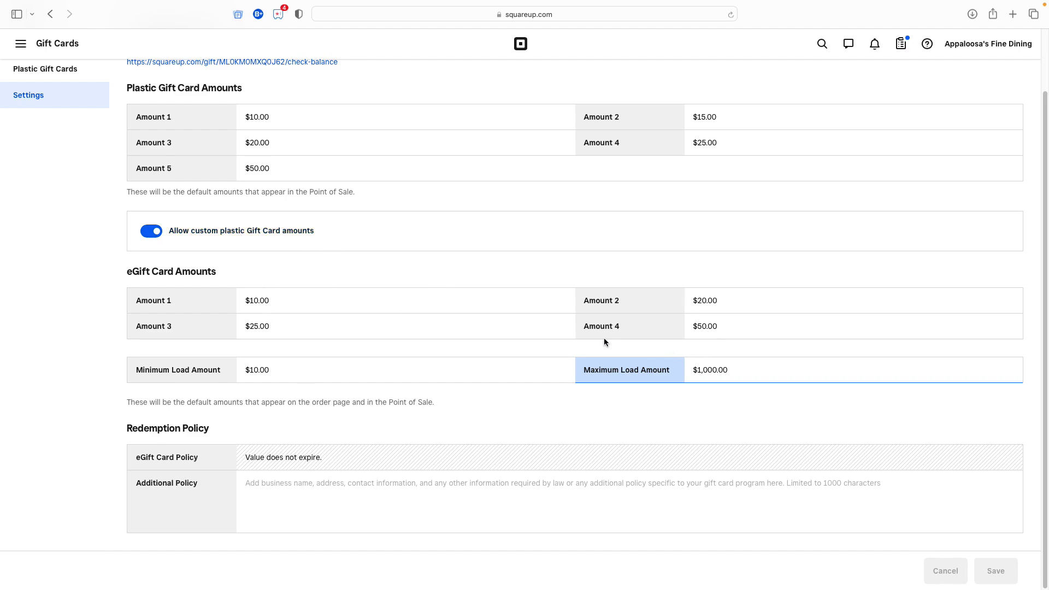
left_click(371, 494)
left_click(490, 413)
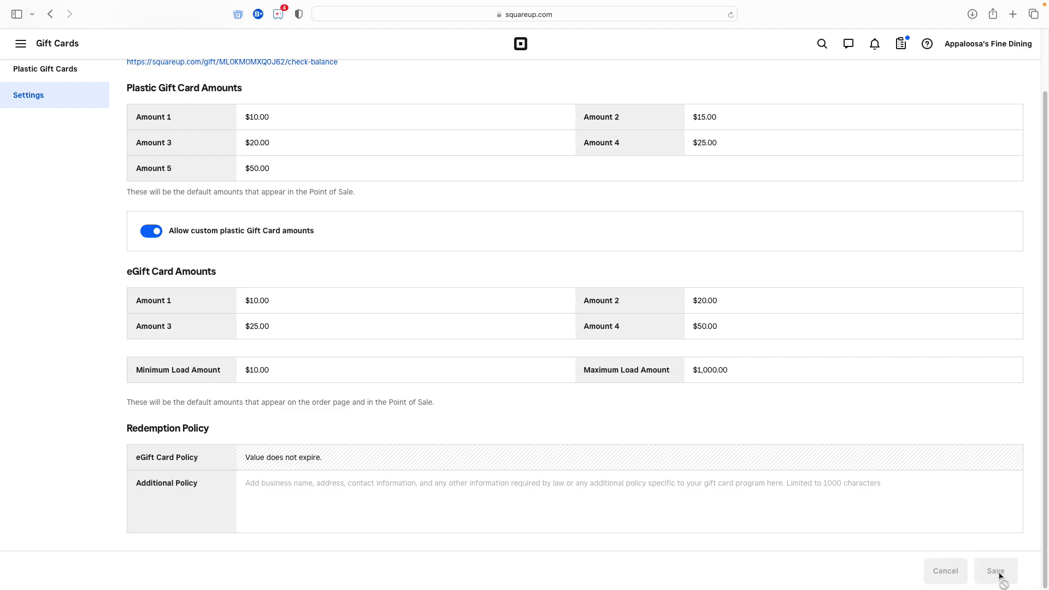
scroll(455, 329, "up", 3)
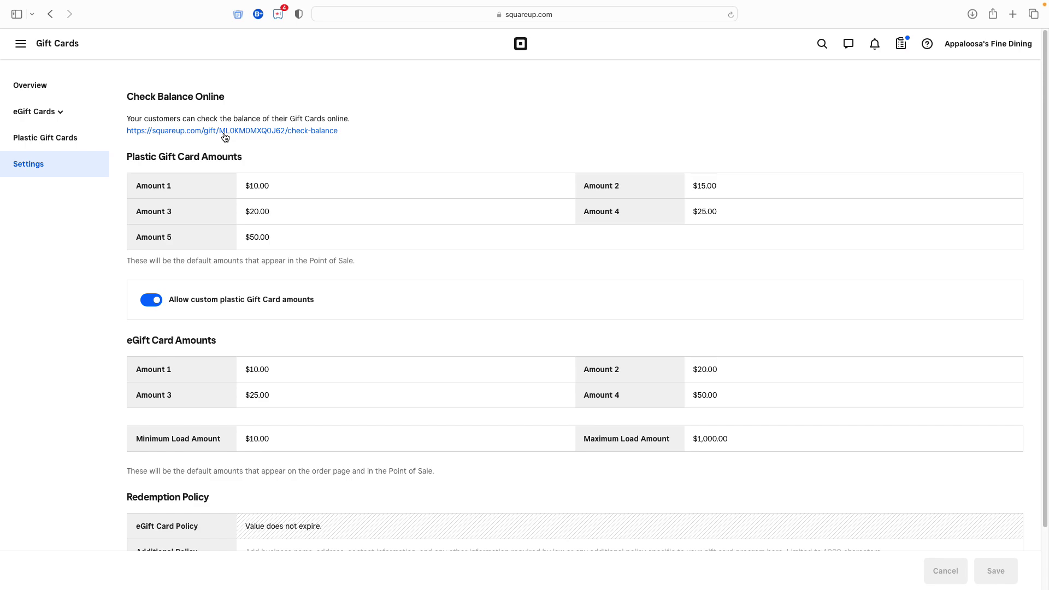
Step: Go to the Square Online overview, open the website for editing and dismiss the upgrade notice
left_click(71, 48)
left_click(62, 231)
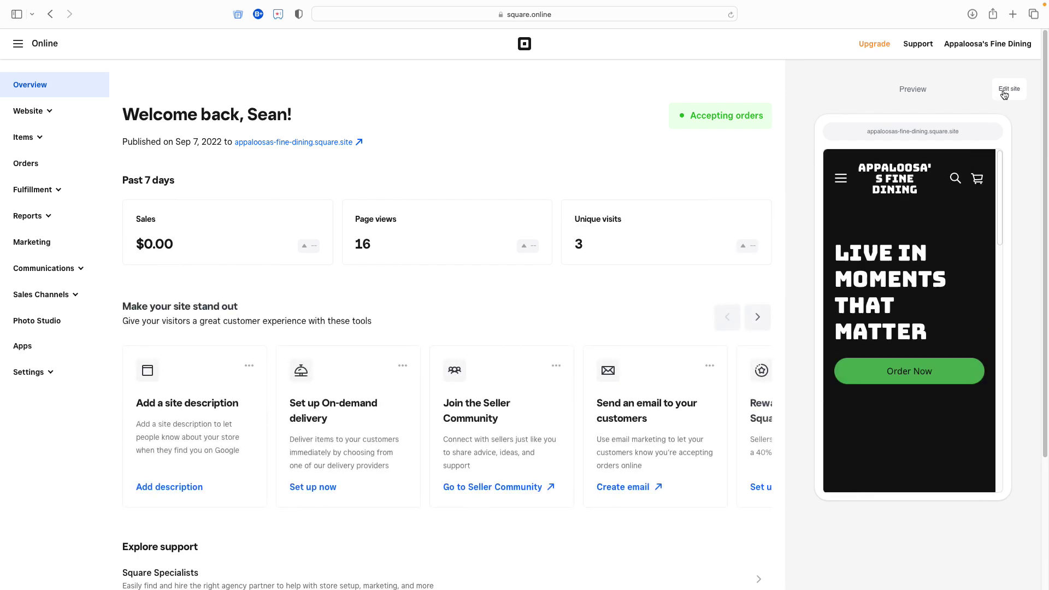
left_click(1005, 92)
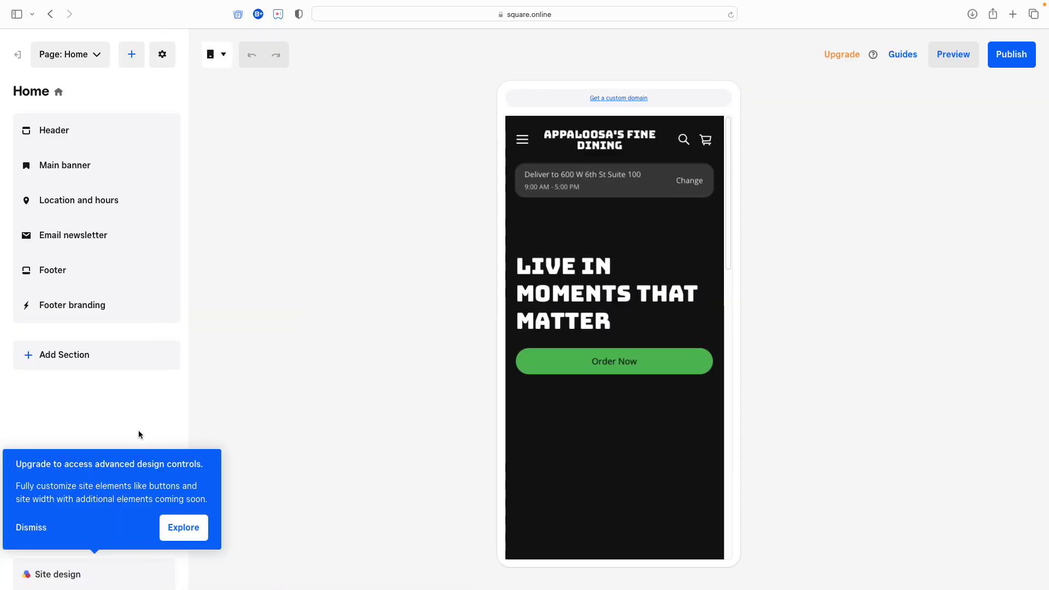
left_click(33, 527)
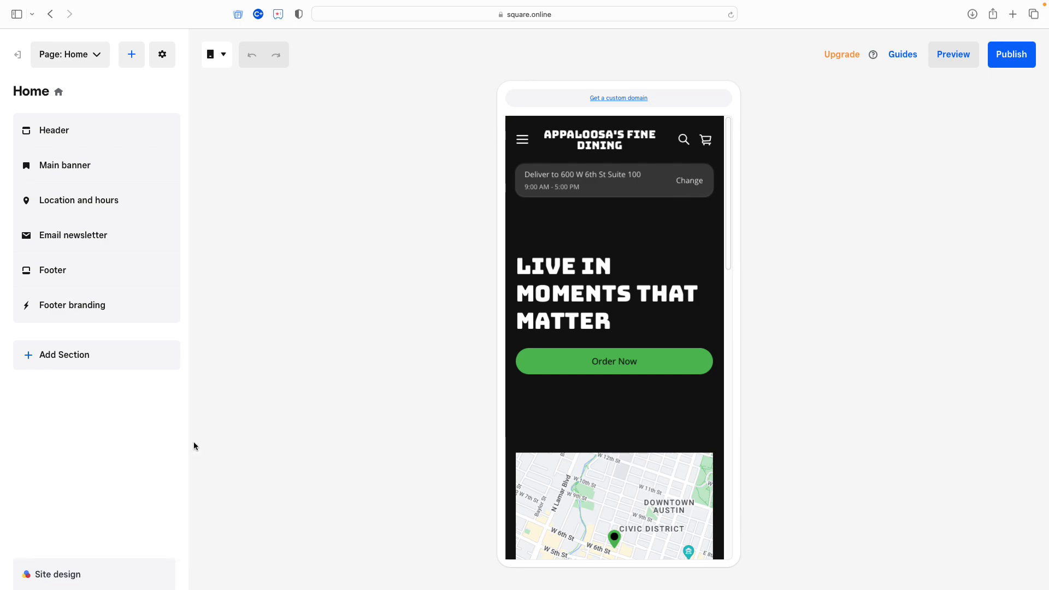
Step: Add a navigation link to the site header that links to Gift cards, named Gift cards, and save it
left_click(584, 147)
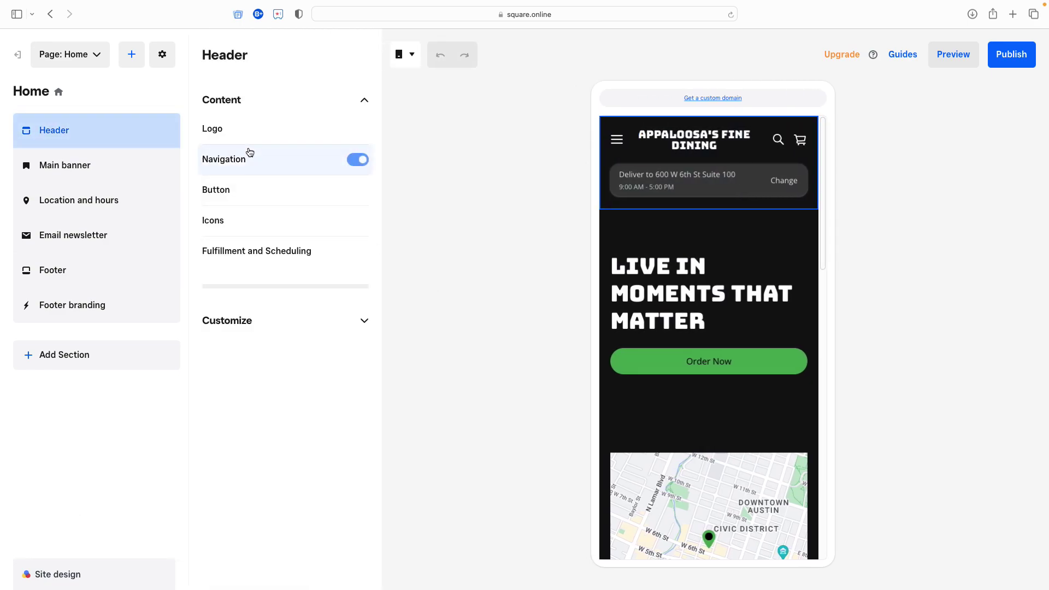
left_click(233, 159)
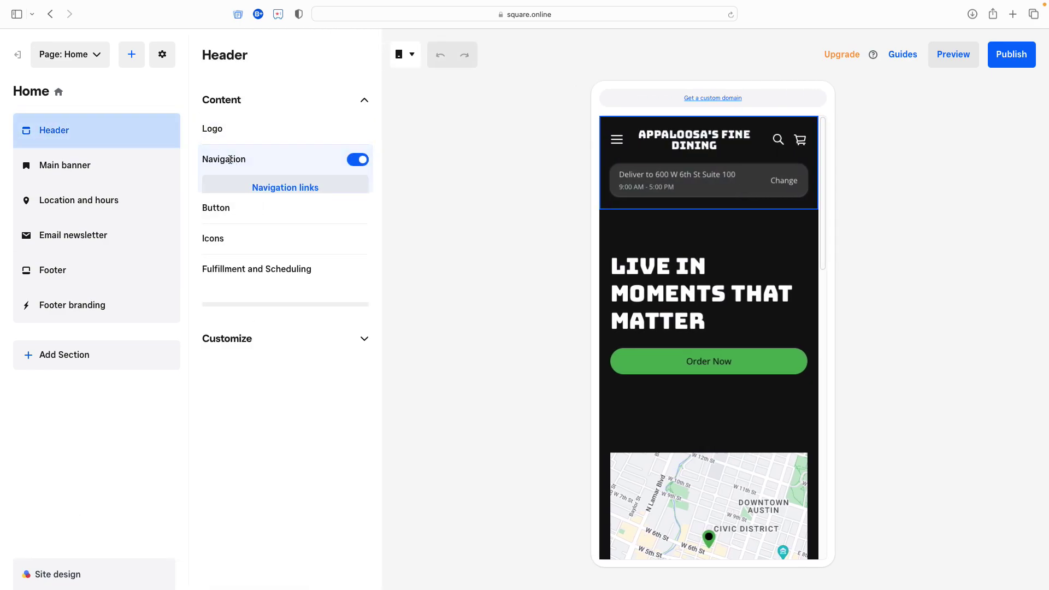
left_click(262, 194)
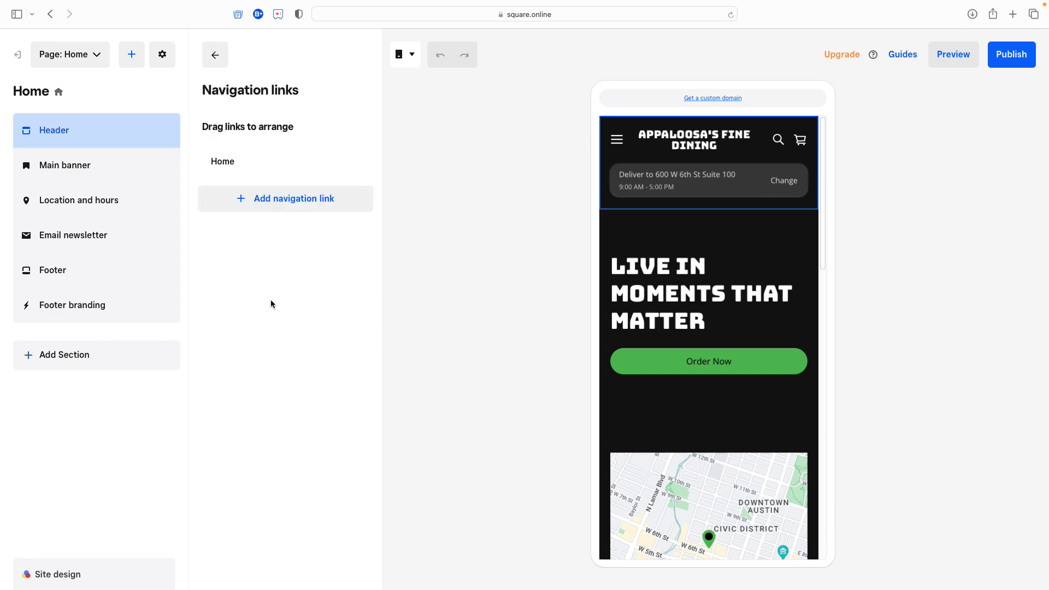
left_click(280, 199)
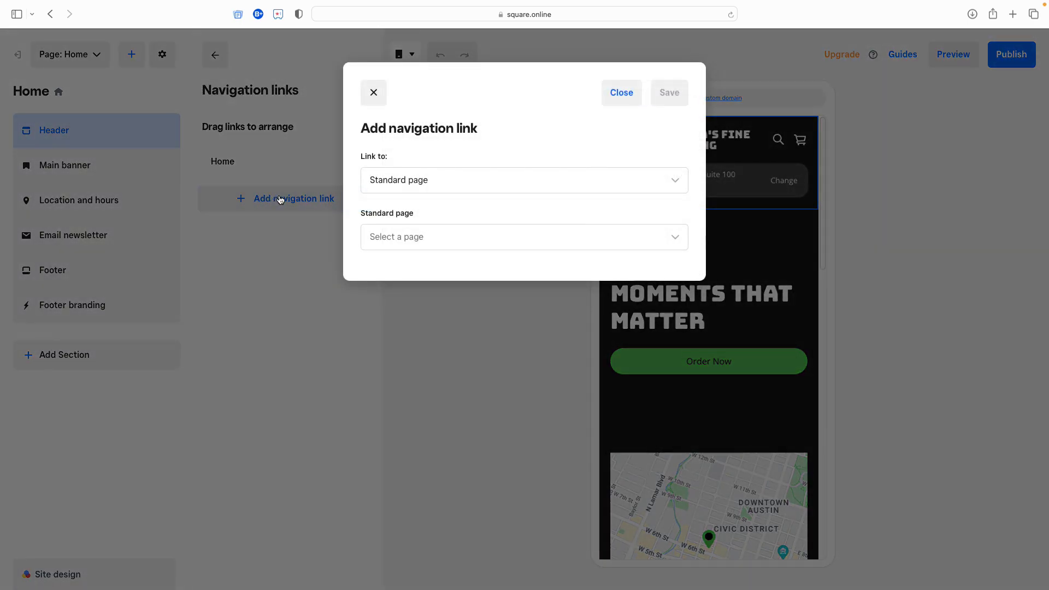
left_click(409, 185)
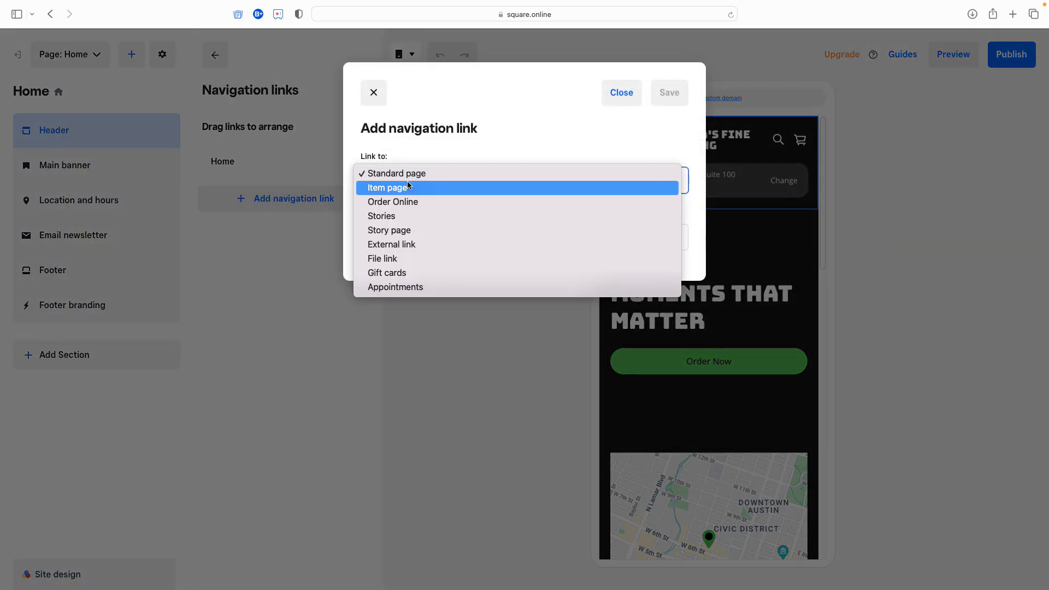
left_click(428, 273)
left_click(434, 239)
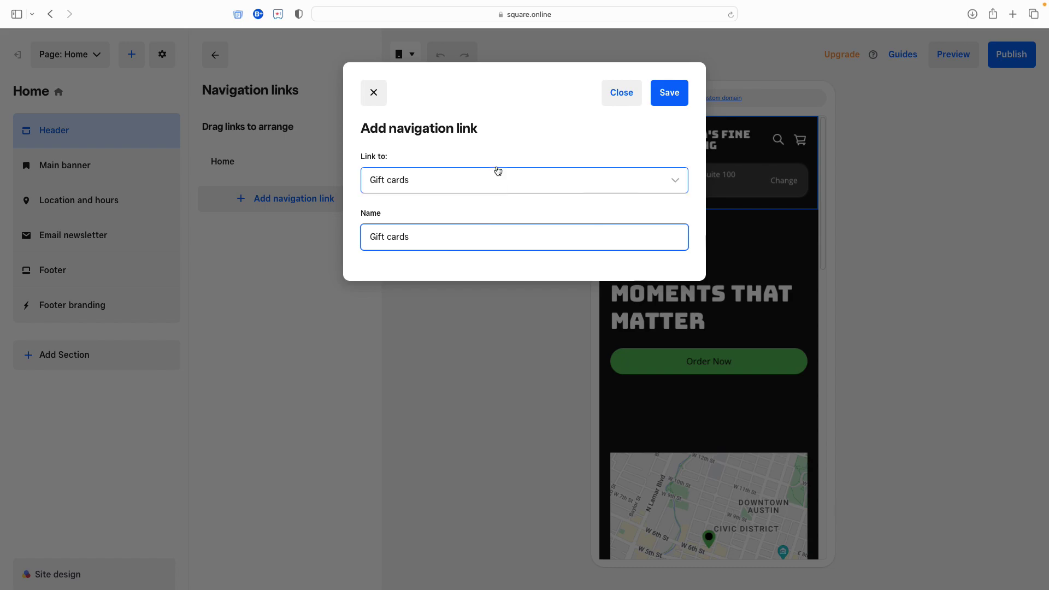
left_click(667, 100)
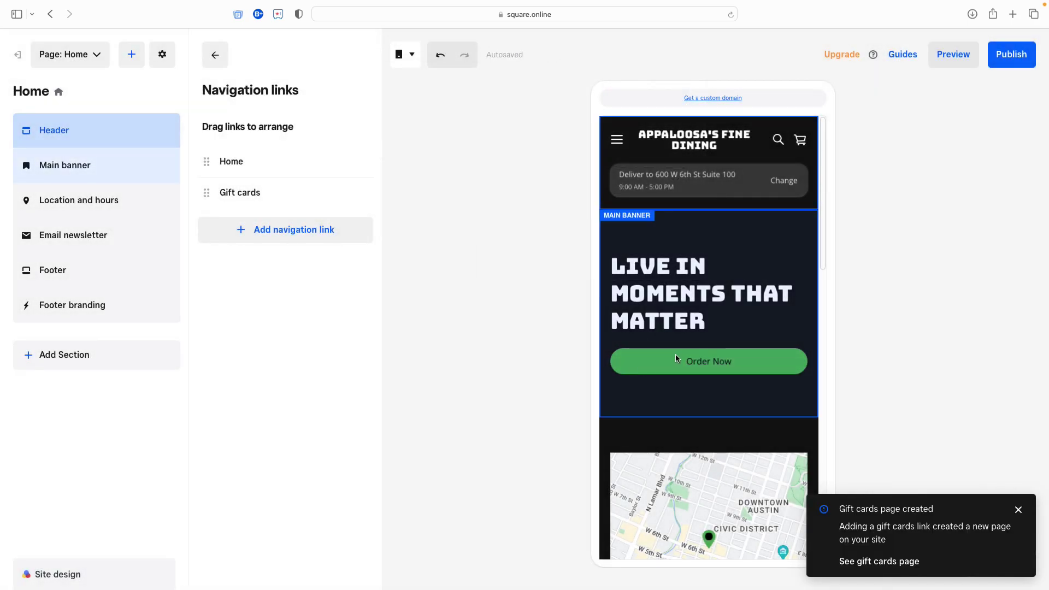
left_click(676, 358)
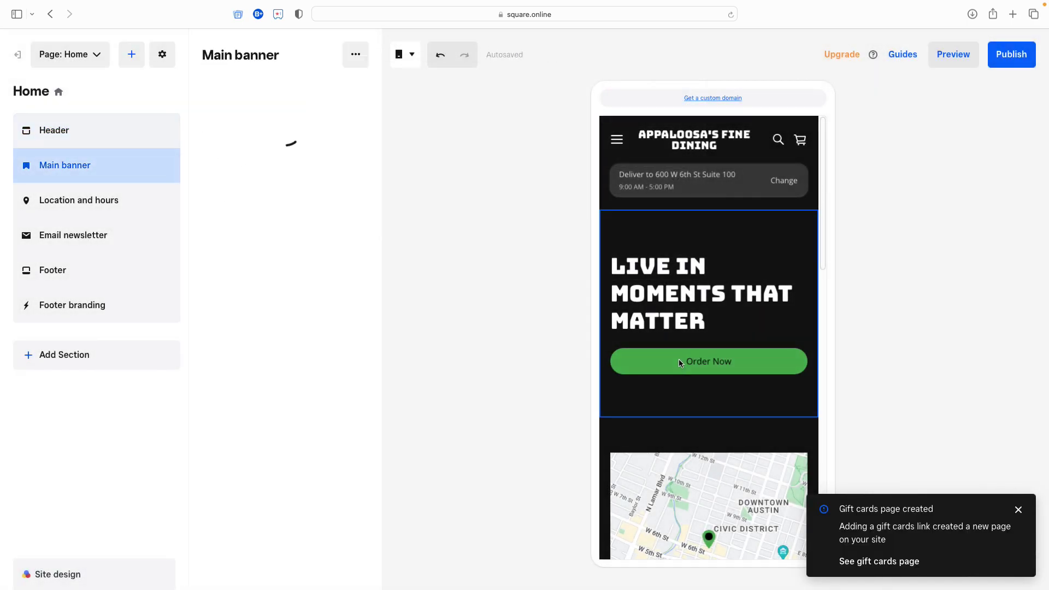
left_click(677, 368)
left_click(343, 307)
left_click(399, 191)
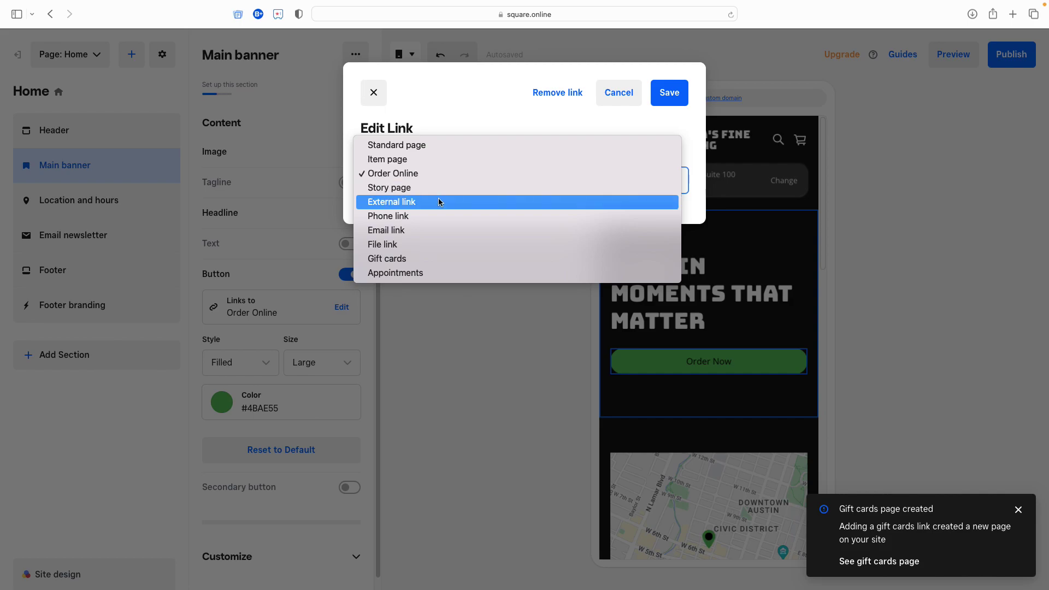
left_click(447, 257)
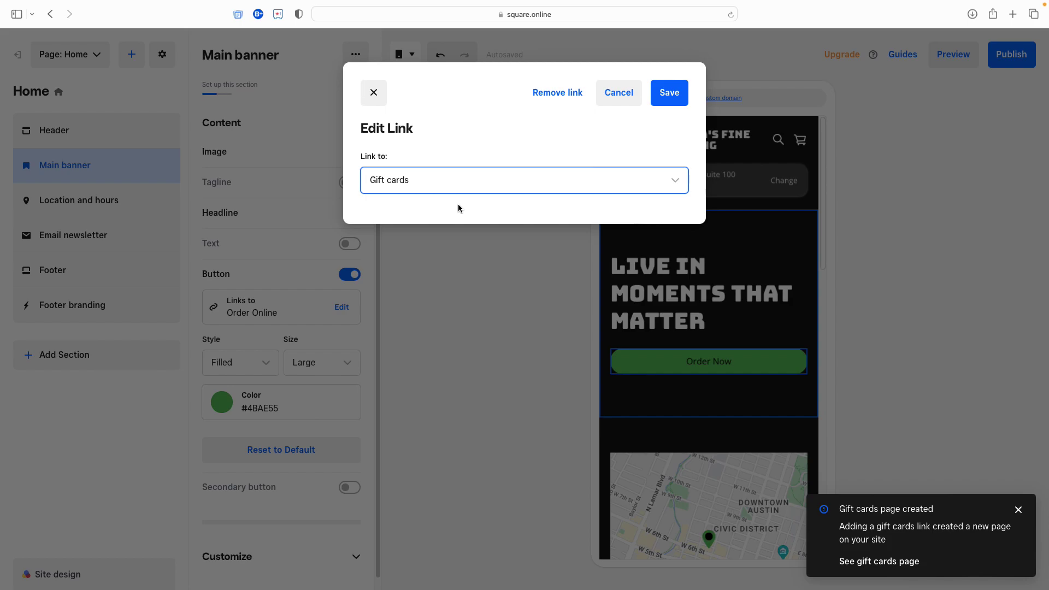
left_click(619, 94)
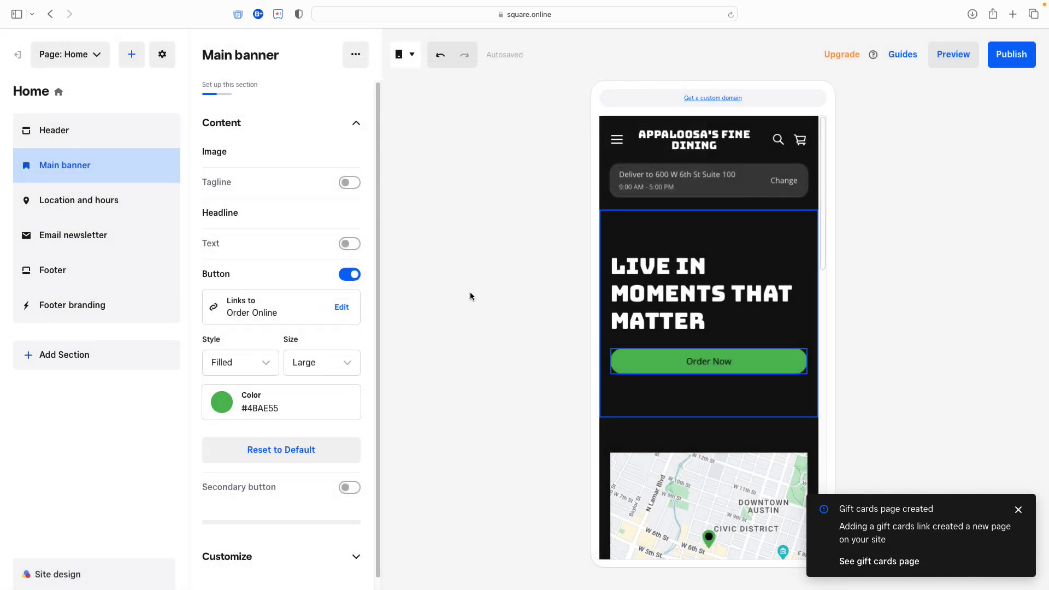